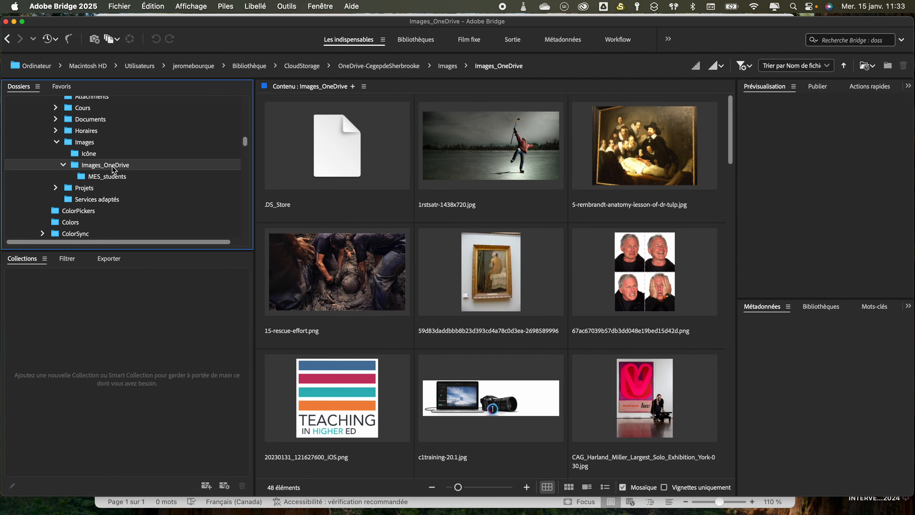
scroll(397, 191, "down", 20)
scroll(398, 191, "up", 15)
scroll(397, 191, "down", 5)
scroll(397, 191, "down", 10)
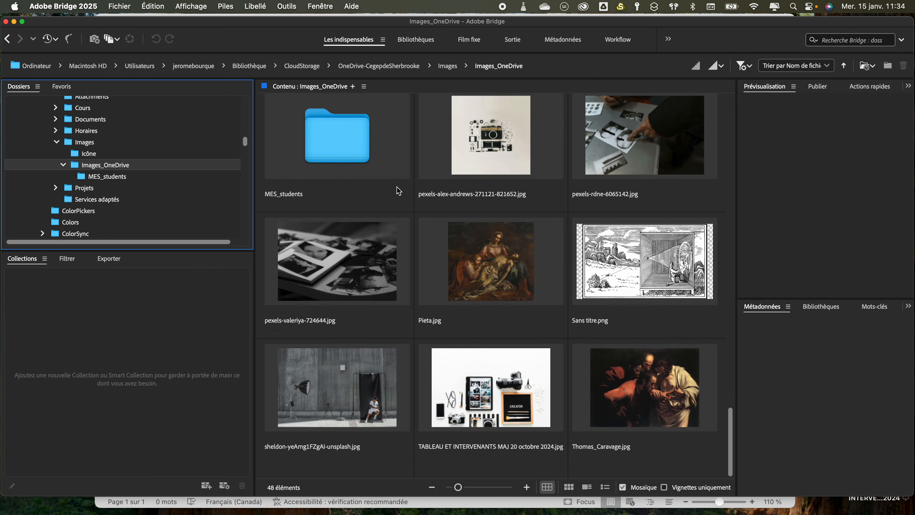
scroll(397, 191, "up", 20)
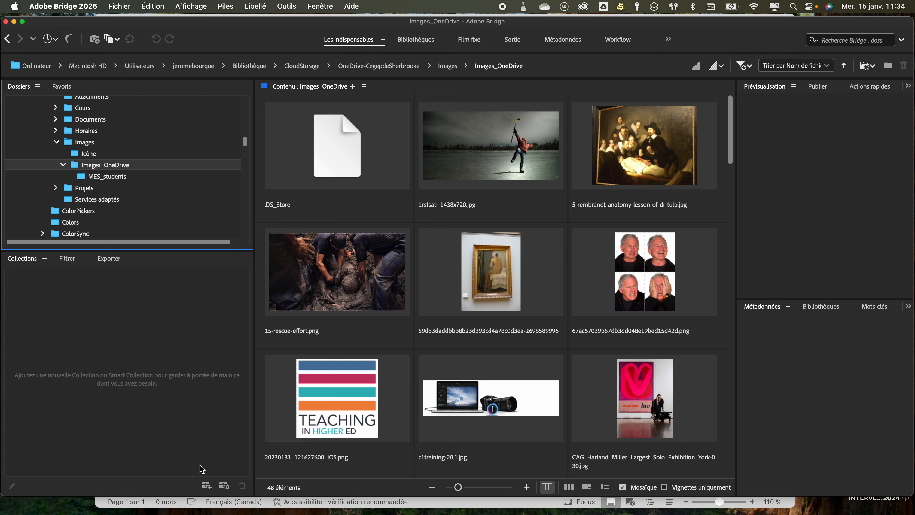
Create a new collection named "Sélection large"
left_click(205, 485)
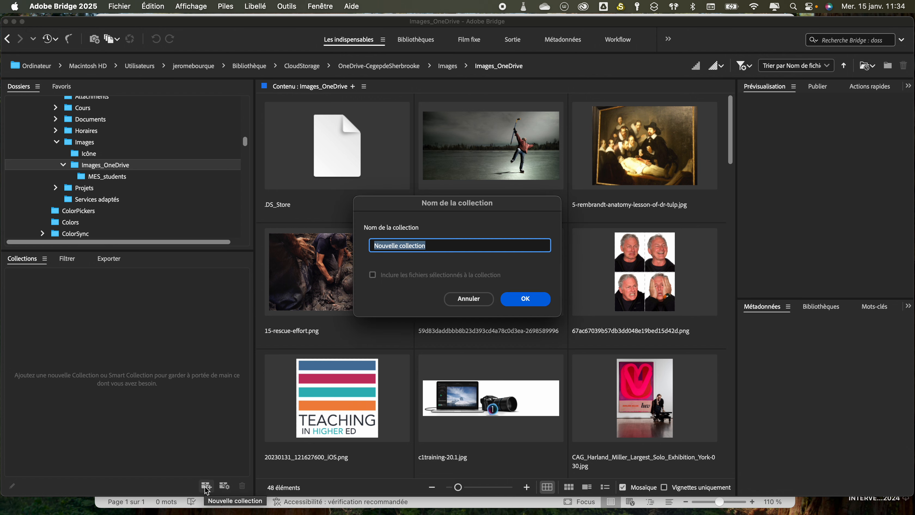
type("Sélectio")
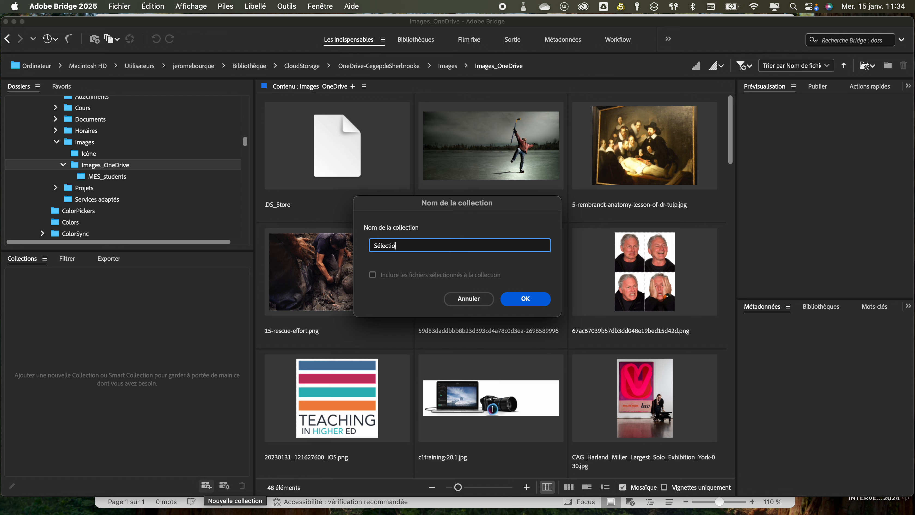
type("n large")
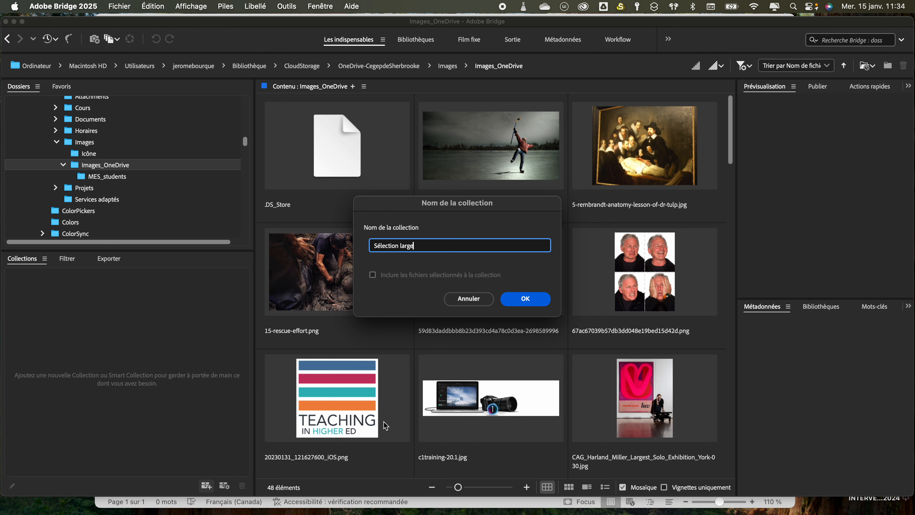
left_click(532, 297)
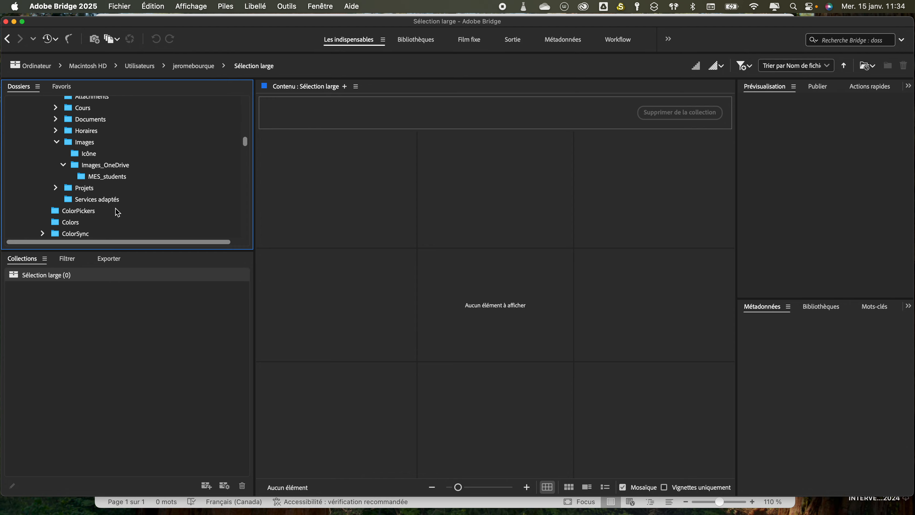
Open the Icône folder and add _8007533-Modifier.jpg and _Bijoutier.jpg to the Sélection large collection
left_click(88, 154)
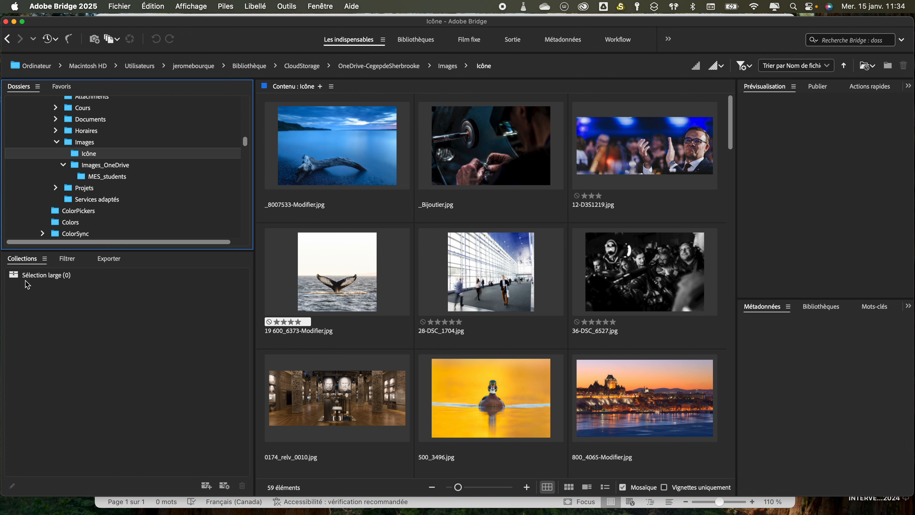
left_click_drag(348, 144, 90, 281)
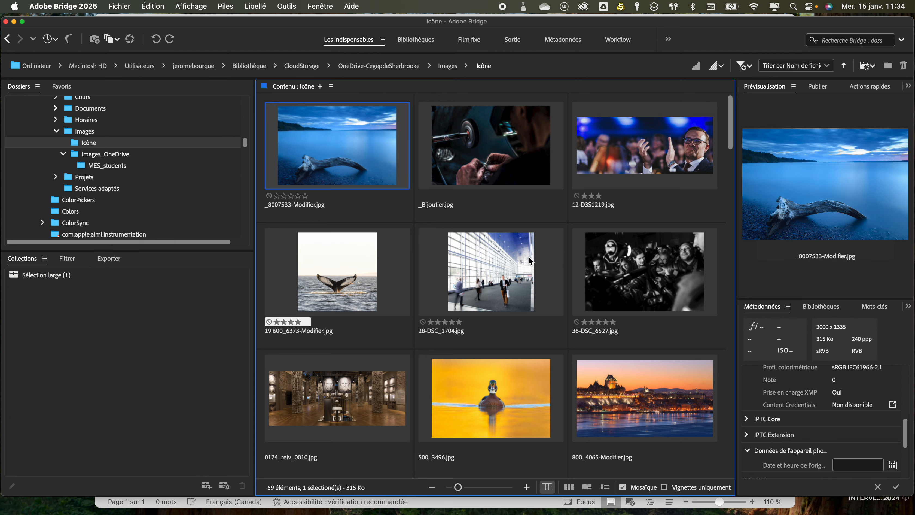
left_click_drag(491, 136, 162, 274)
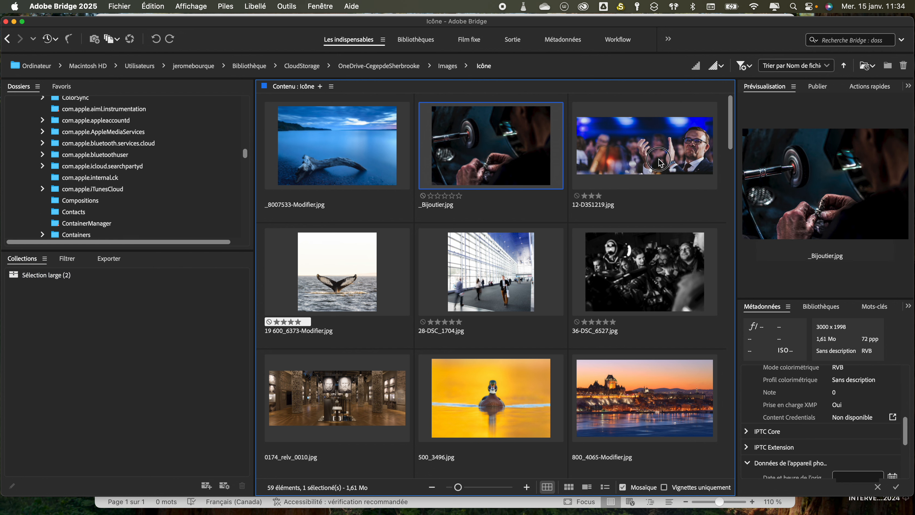
Select together 19 600_6373-Modifier, 500_3496, 800_4065-Modifier, the 191120 camera photo, the 201004 lake panorama and the 201024 cargo ship photo
left_click(660, 162)
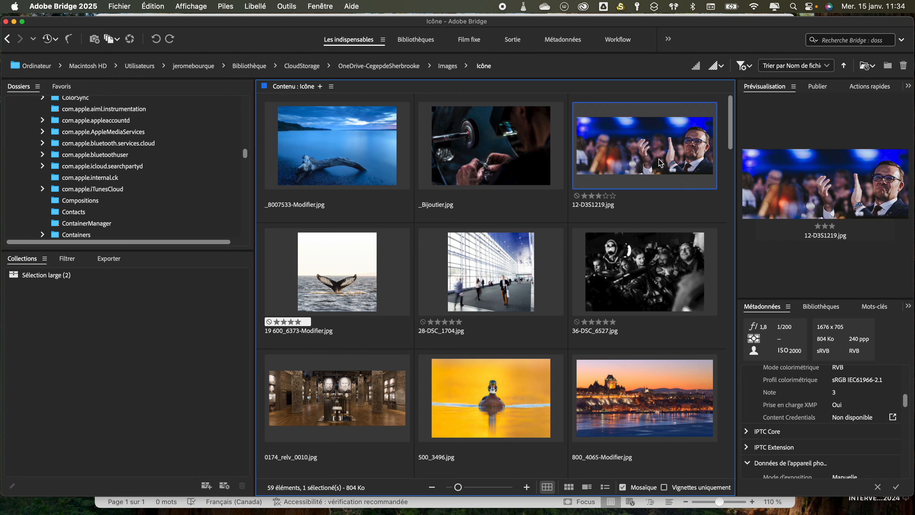
left_click(358, 276)
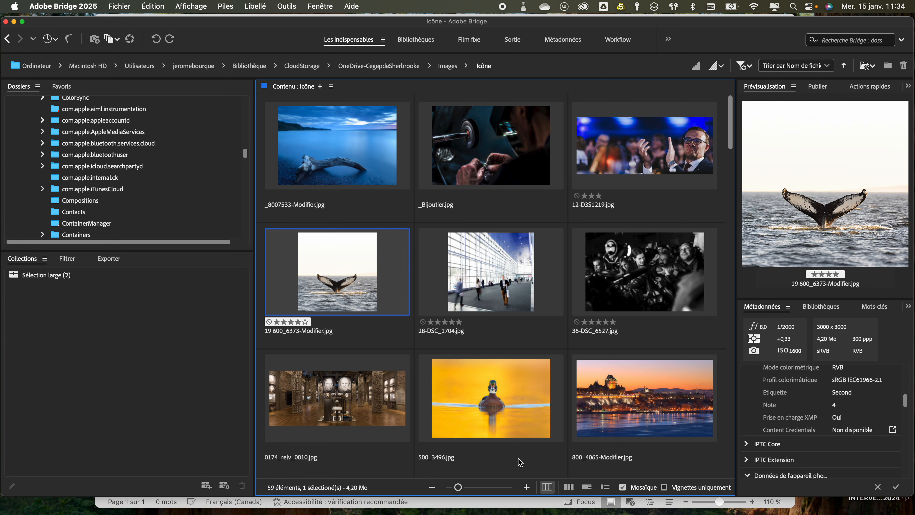
left_click(514, 431, "super")
left_click(641, 400, "super")
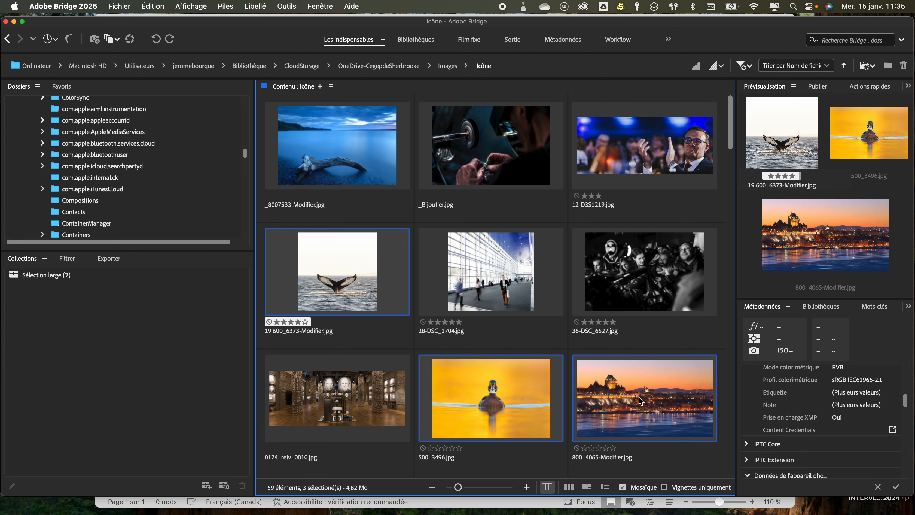
scroll(641, 400, "down", 5)
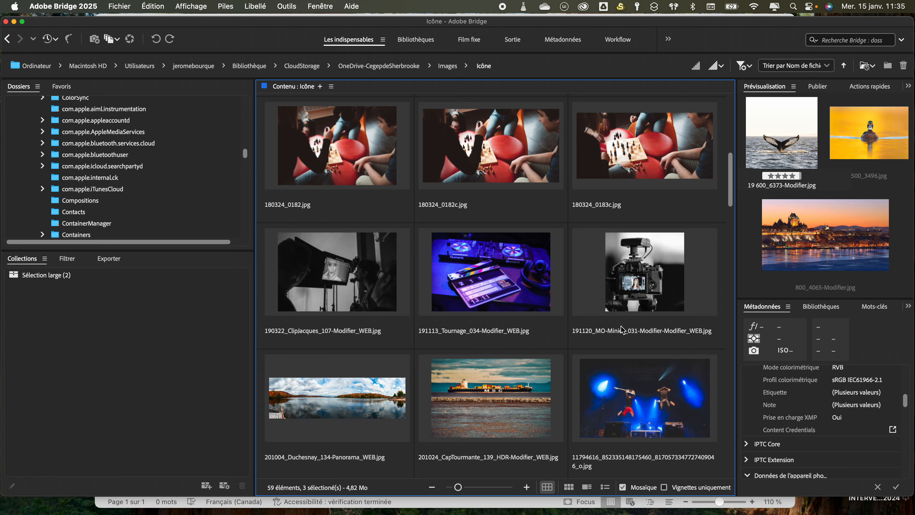
left_click(627, 298, "super")
left_click(381, 411, "super")
left_click(517, 414, "super")
Extend the selection with Evenement__02, DSC_8892-Modifier, PM 32-DSC_1785, pont-qc_IMG_9449, MJM-5557-3 and 36-DSC_6527, and add it all to the Sélection large collection
scroll(519, 414, "down", 5)
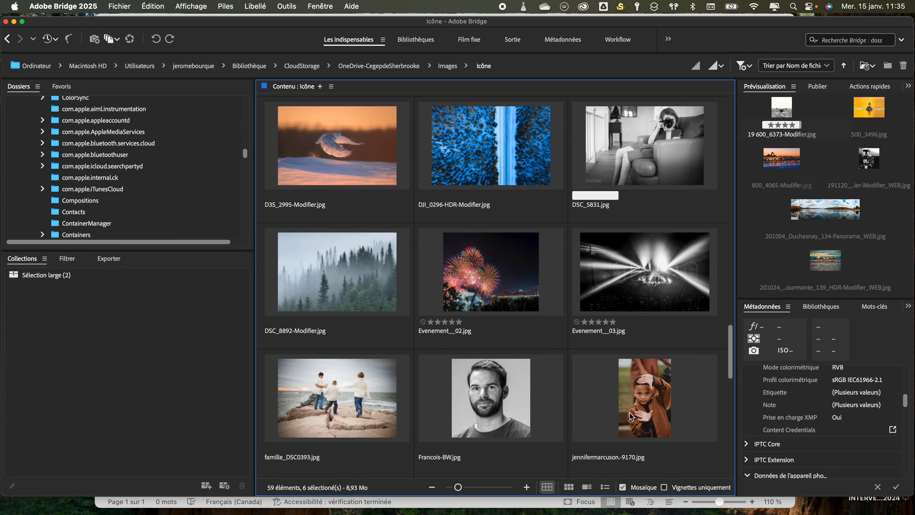
left_click(503, 320, "super")
left_click(351, 280, "super")
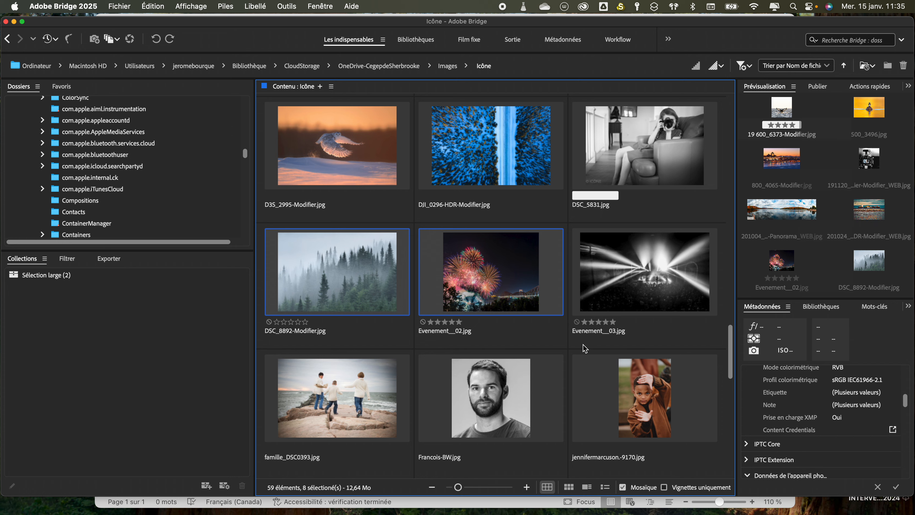
scroll(584, 348, "down", 5)
left_click(530, 337, "super")
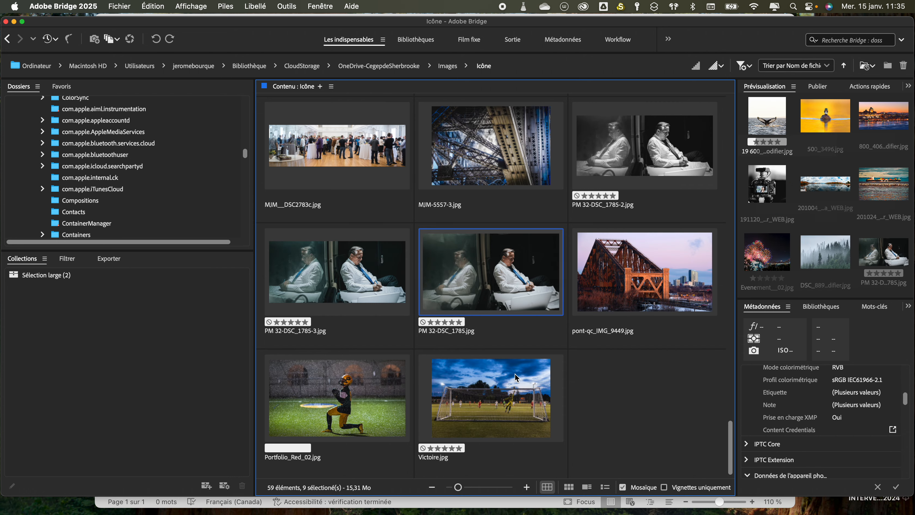
left_click(653, 312, "super")
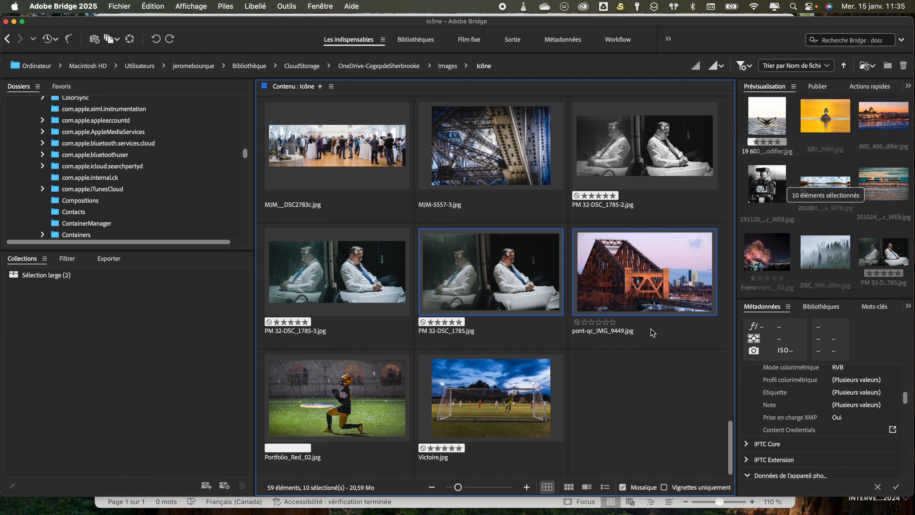
left_click(480, 177, "super")
scroll(522, 222, "up", 15)
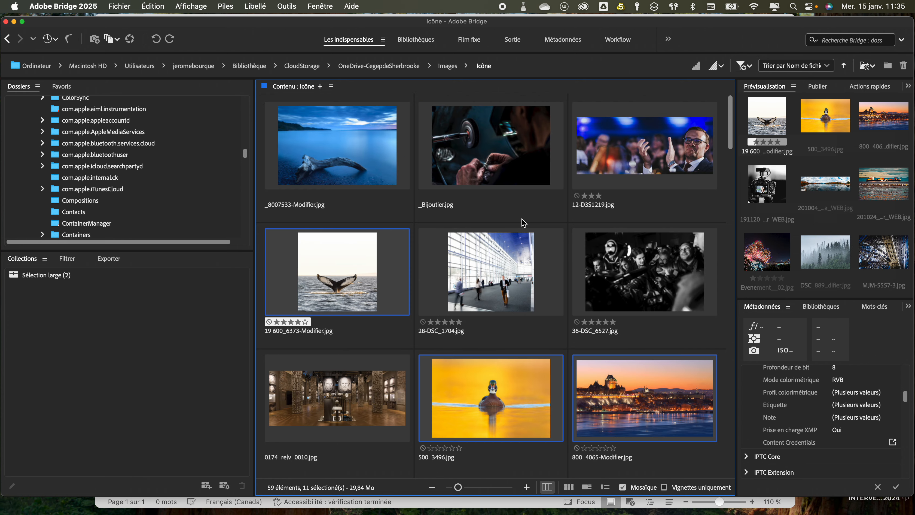
left_click(633, 269, "super")
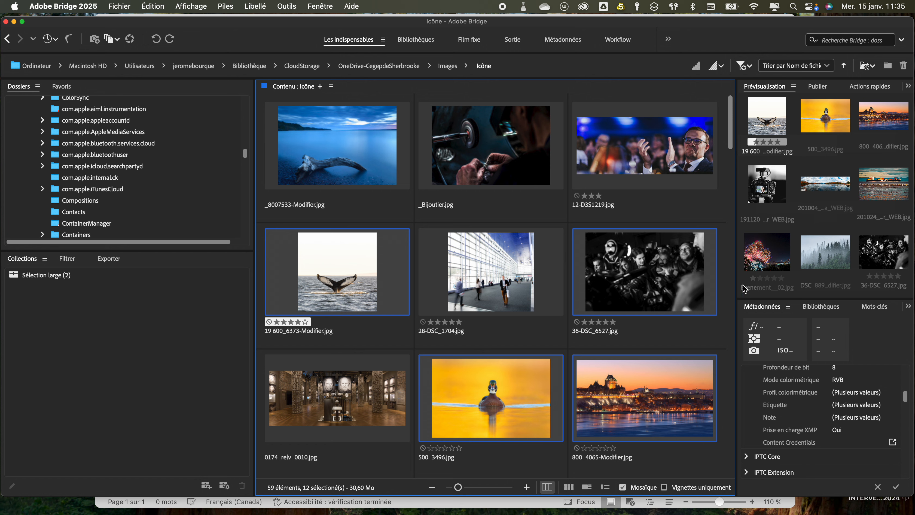
left_click_drag(627, 272, 118, 279)
Add the yellow-lit concert photo whose file name starts with 13937766 to the Sélection large collection
scroll(459, 294, "down", 5)
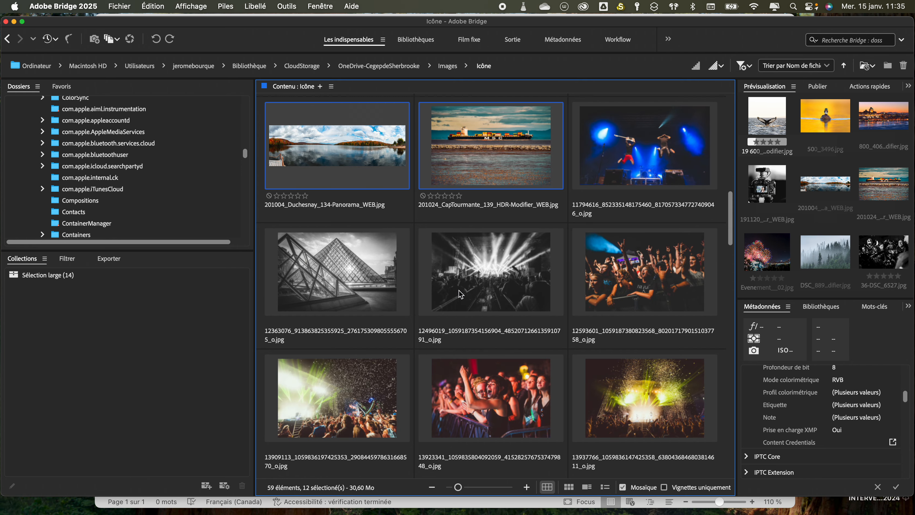
left_click(365, 405)
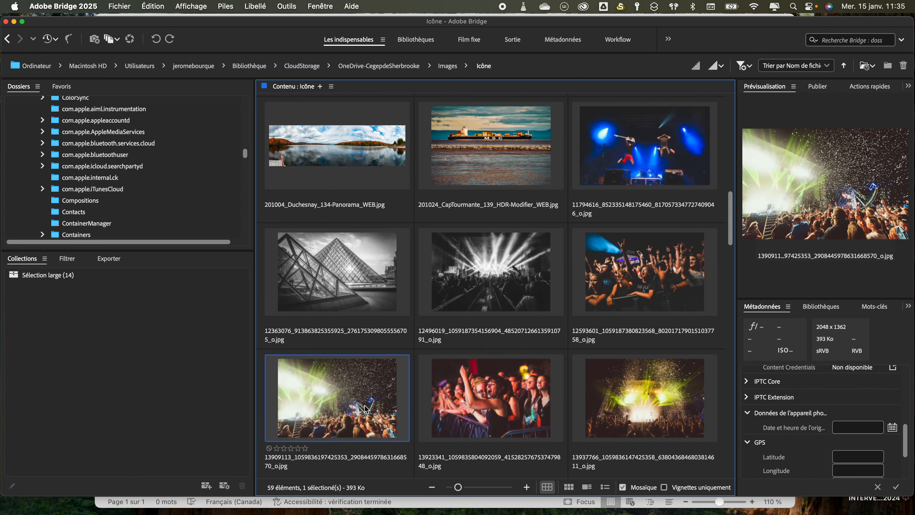
left_click(716, 407)
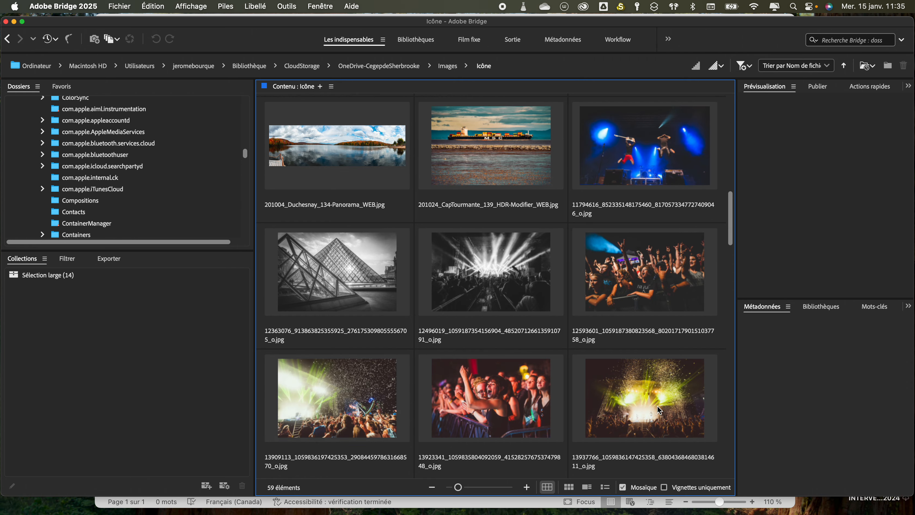
left_click_drag(645, 397, 75, 281)
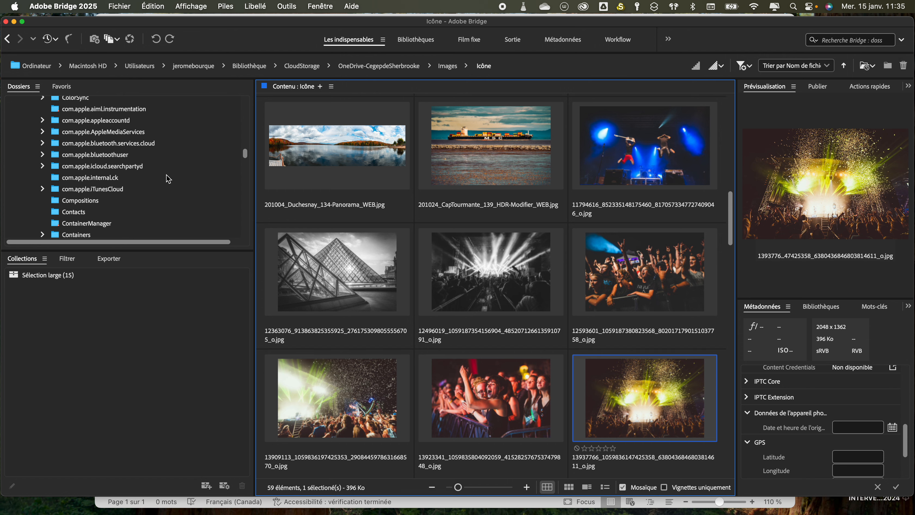
scroll(167, 178, "down", 10)
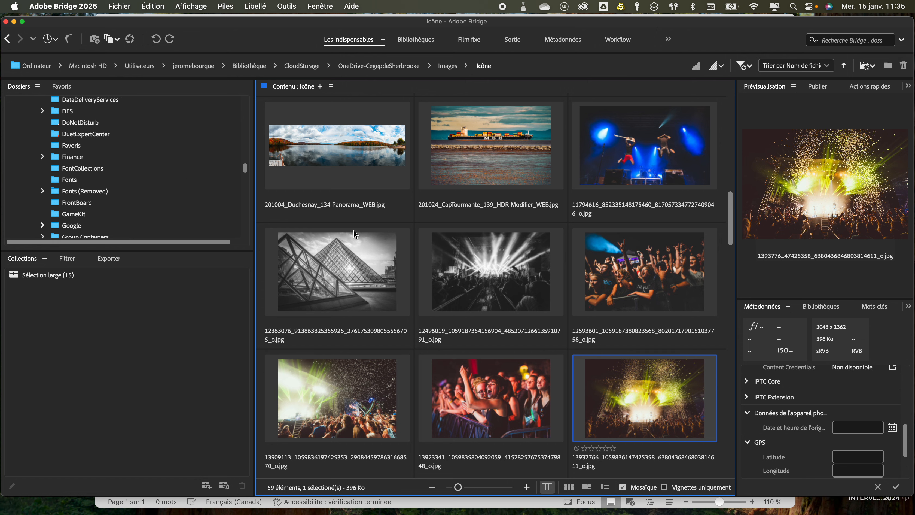
scroll(187, 156, "down", 5)
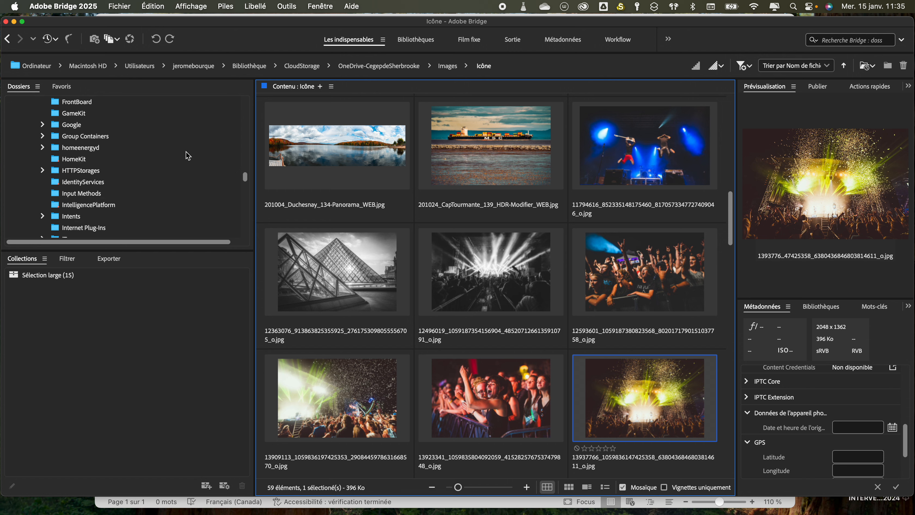
scroll(188, 155, "up", 10)
scroll(187, 156, "up", 5)
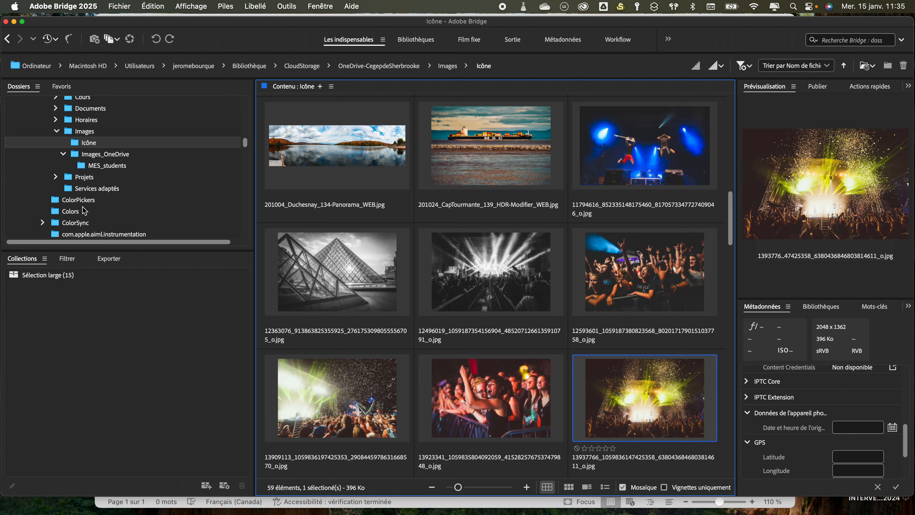
Display the Sélection large collection and switch to the Sortie workspace
left_click(50, 276)
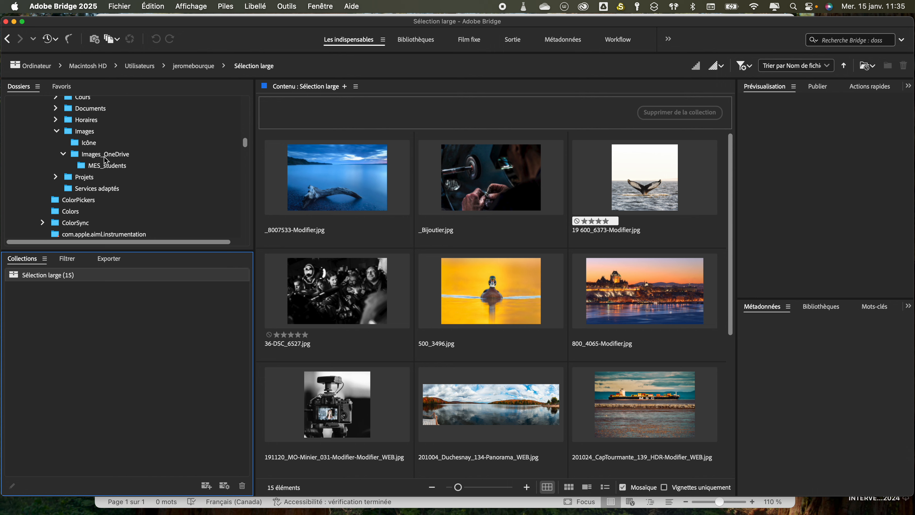
left_click(513, 41)
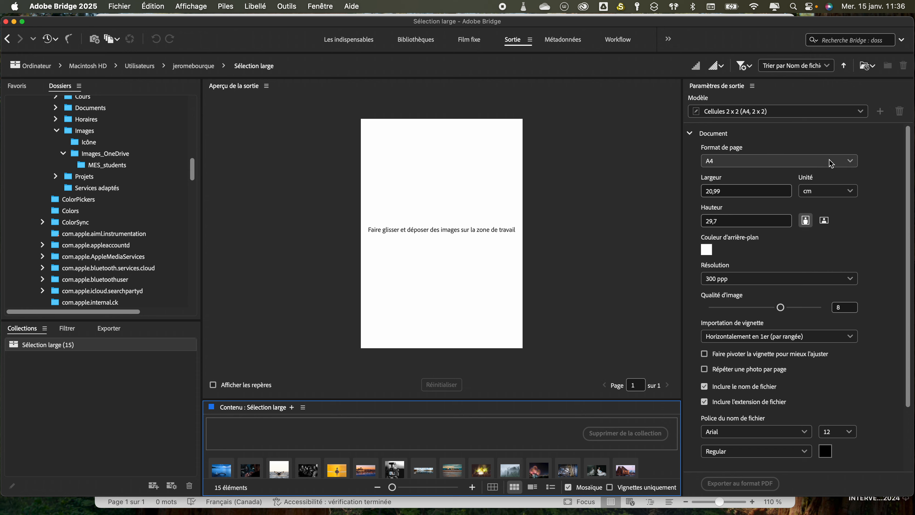
Configure the output document with the Lettre page format and image quality 12, without including file names
left_click(848, 163)
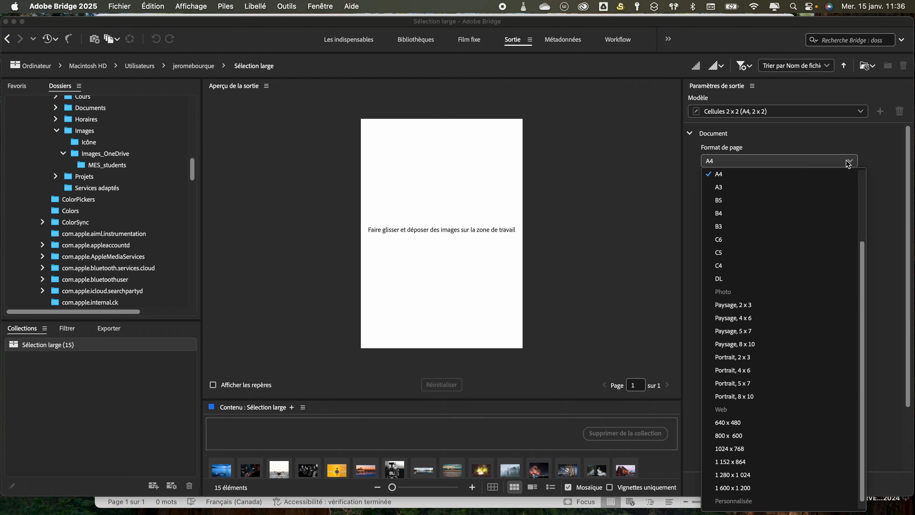
left_click_drag(864, 257, 864, 173)
left_click(729, 197)
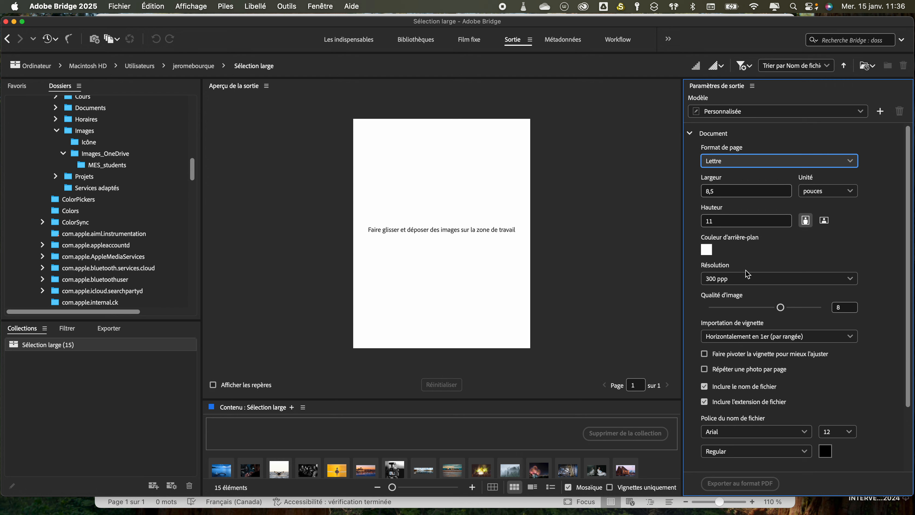
left_click_drag(780, 307, 821, 307)
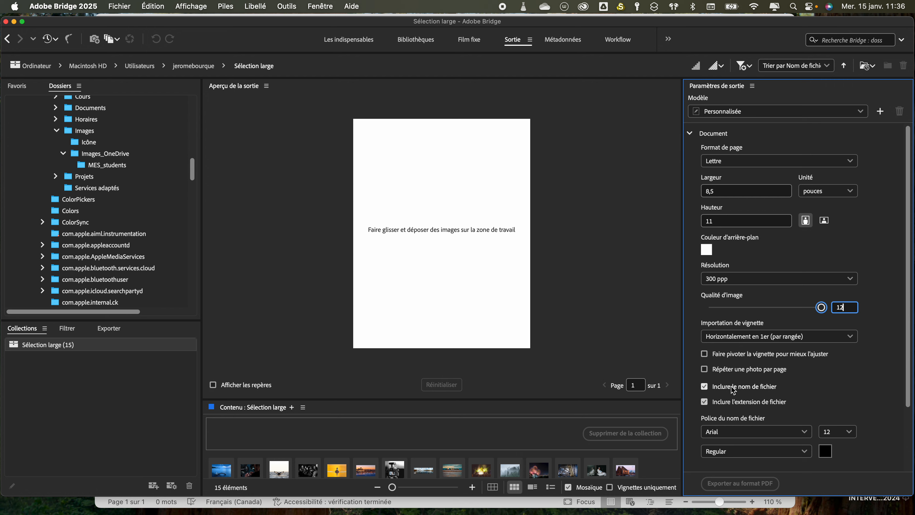
left_click(704, 387)
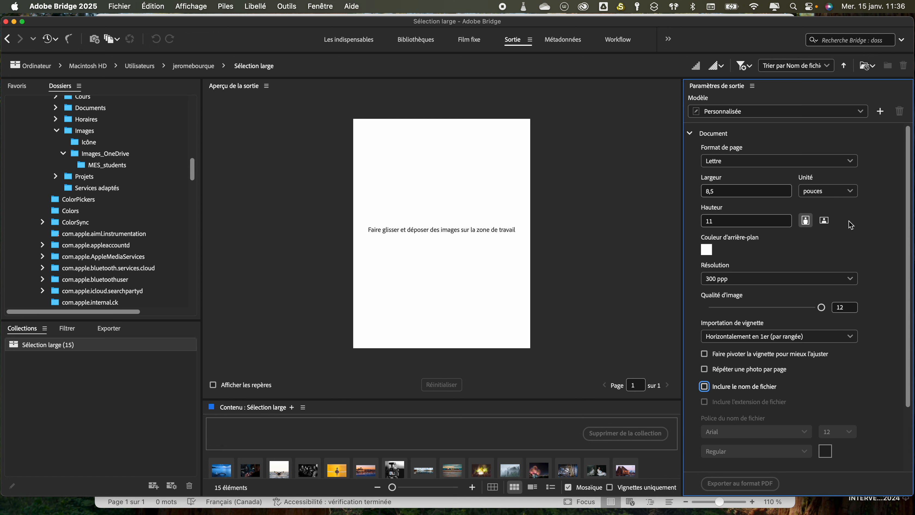
Set the contact sheet's grid layout to 3 columns and 5 rows
left_click(690, 134)
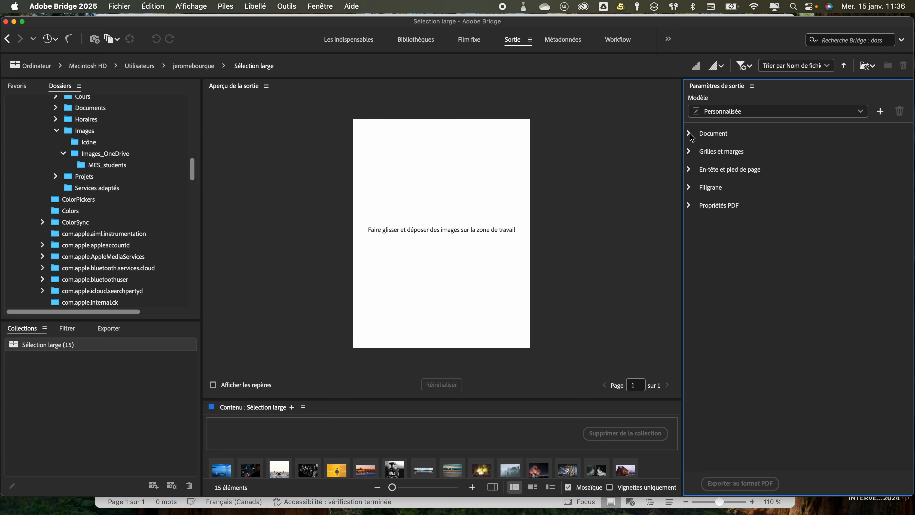
left_click(688, 152)
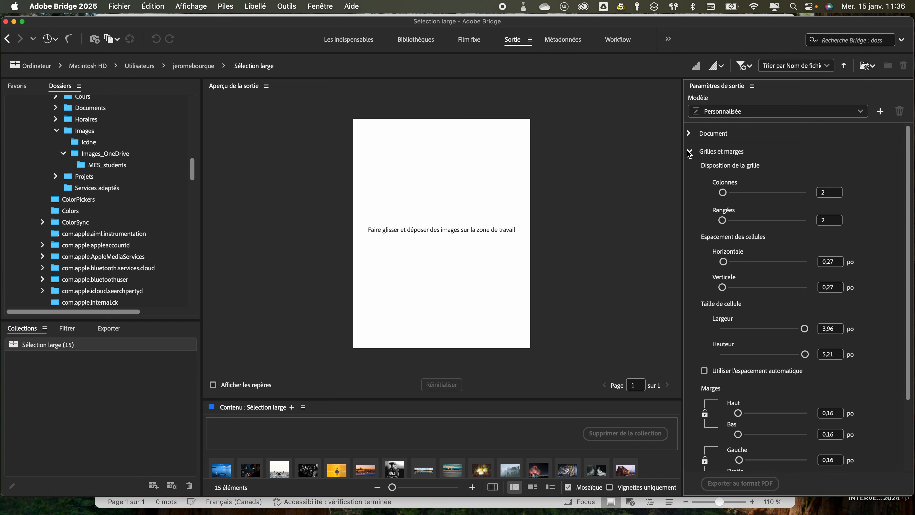
left_click_drag(723, 192, 729, 221)
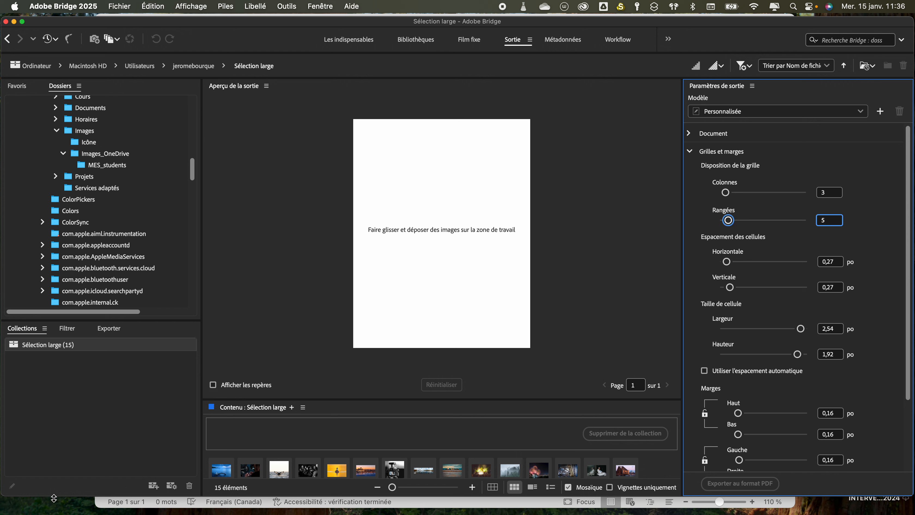
Place all the images of the Sélection large collection onto the contact sheet page
left_click(219, 475)
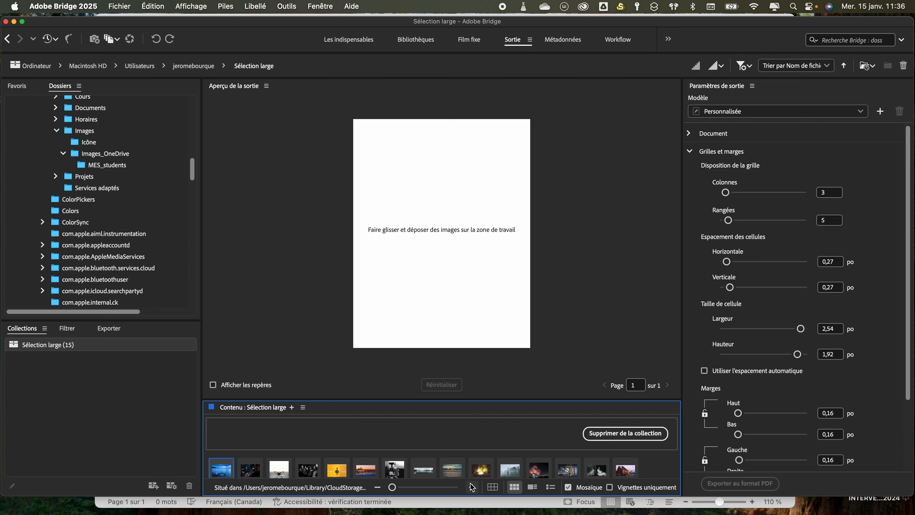
left_click(628, 471, "shift")
left_click_drag(520, 474, 487, 306)
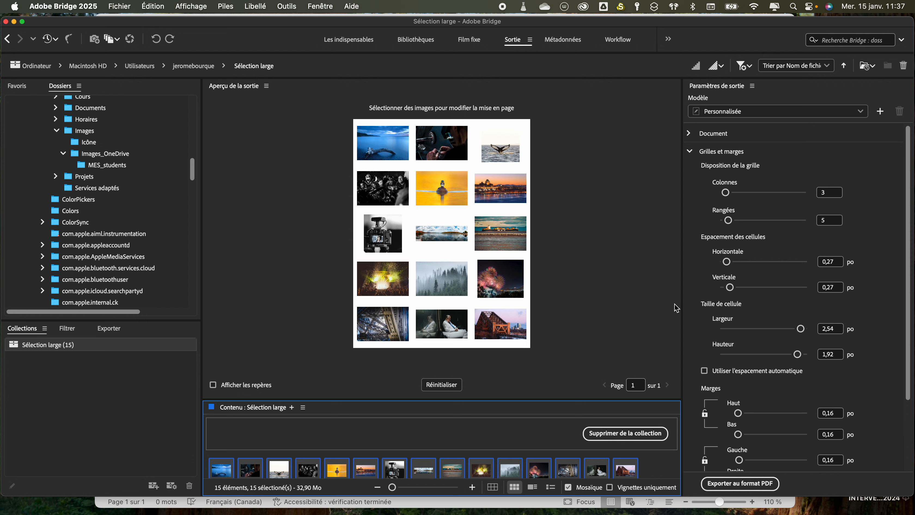
Adjust the contact sheet cells to 2,62 po wide by 1,99 po high, with 0,16 po horizontal and 0,18 po vertical spacing
mouse_move(726, 261)
left_mouse_down()
mouse_move(719, 261)
mouse_move(731, 285)
mouse_move(720, 288)
mouse_move(721, 263)
left_mouse_up()
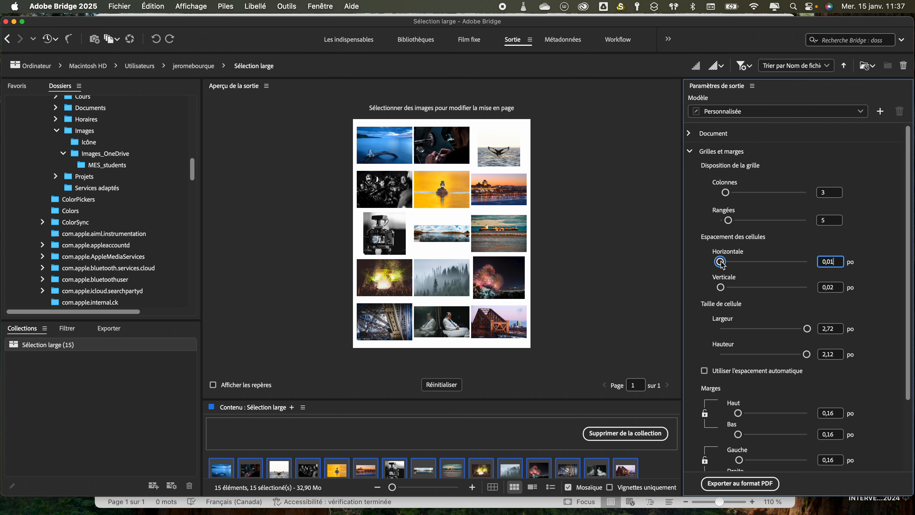
left_click_drag(806, 328, 800, 355)
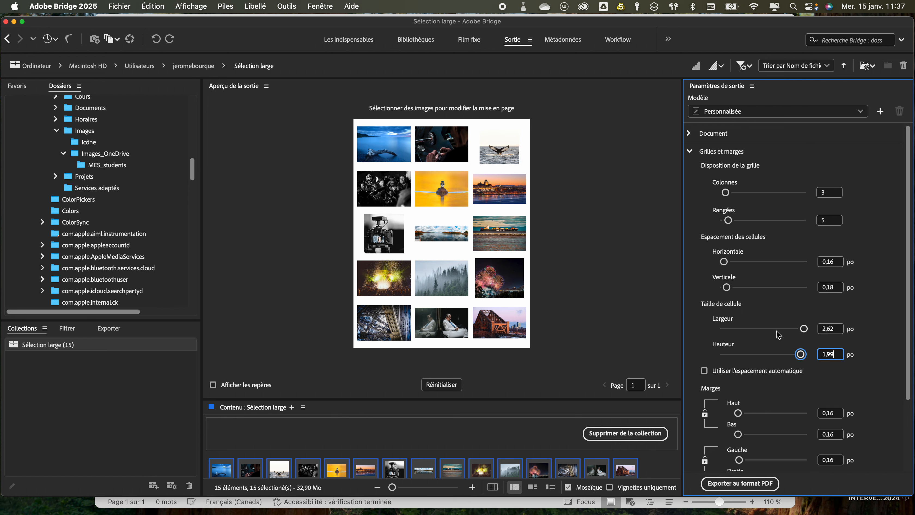
scroll(880, 329, "down", 3)
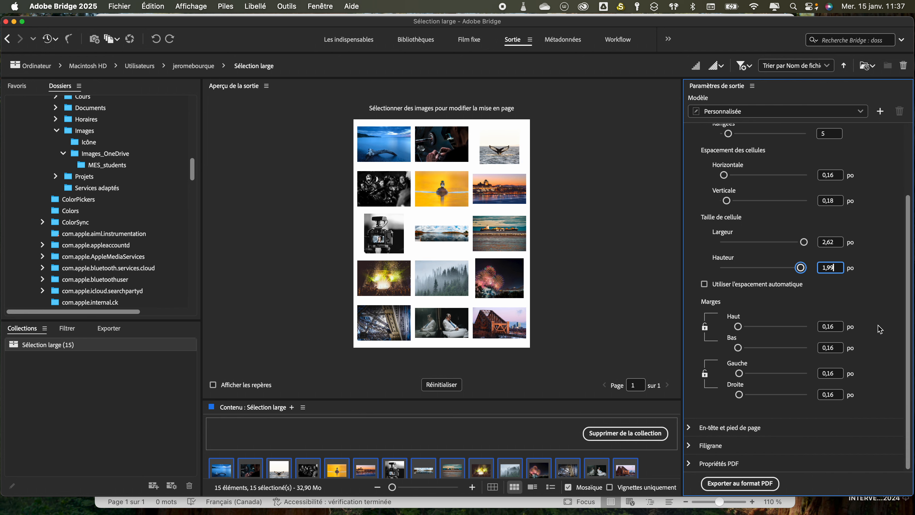
scroll(880, 329, "up", 3)
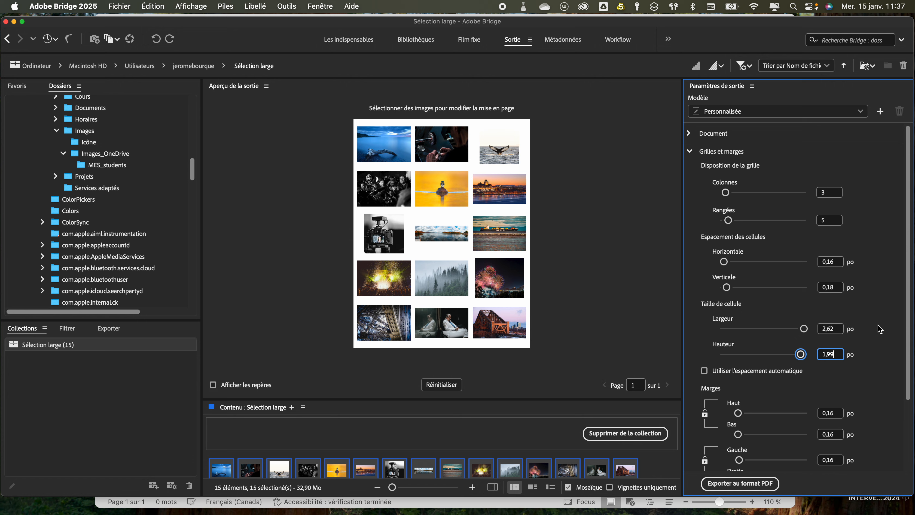
left_click(690, 153)
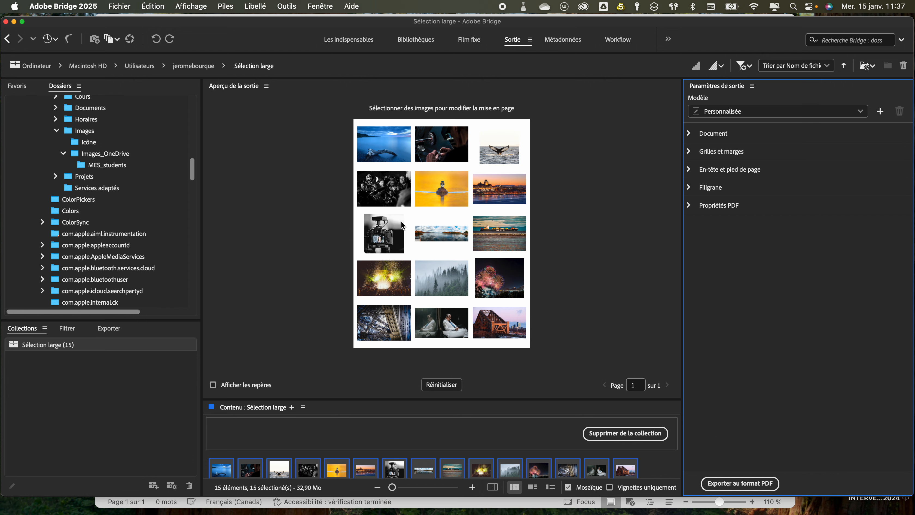
Export the contact sheet as a PDF named Sélection large on the Bureau, replacing the existing file
left_click(752, 485)
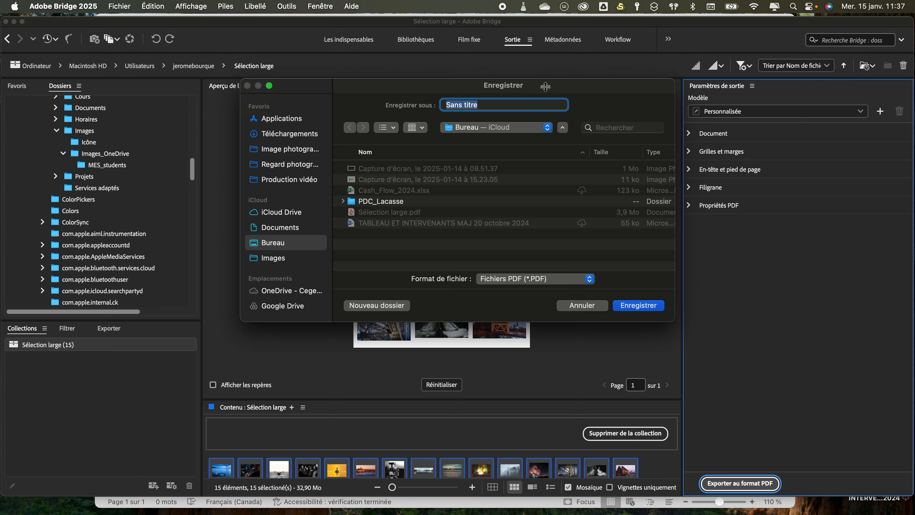
type("Sélection large")
left_click(655, 310)
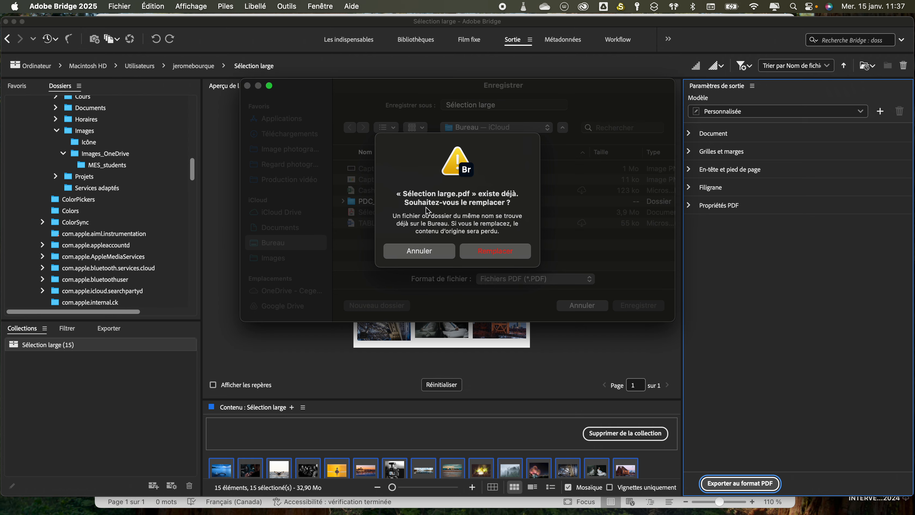
left_click(478, 252)
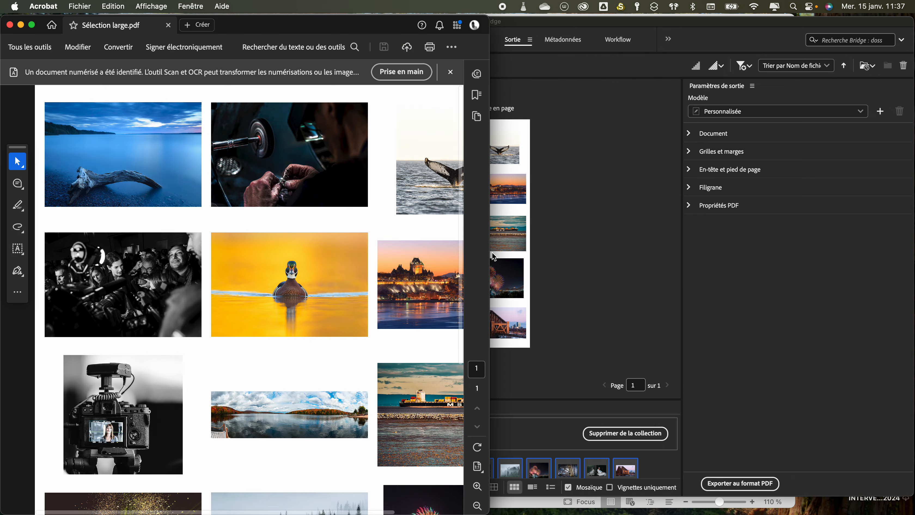
Examine the full page of the exported Sélection large.pdf in a widened Acrobat window and return to Adobe Bridge
left_click_drag(323, 40, 402, 40)
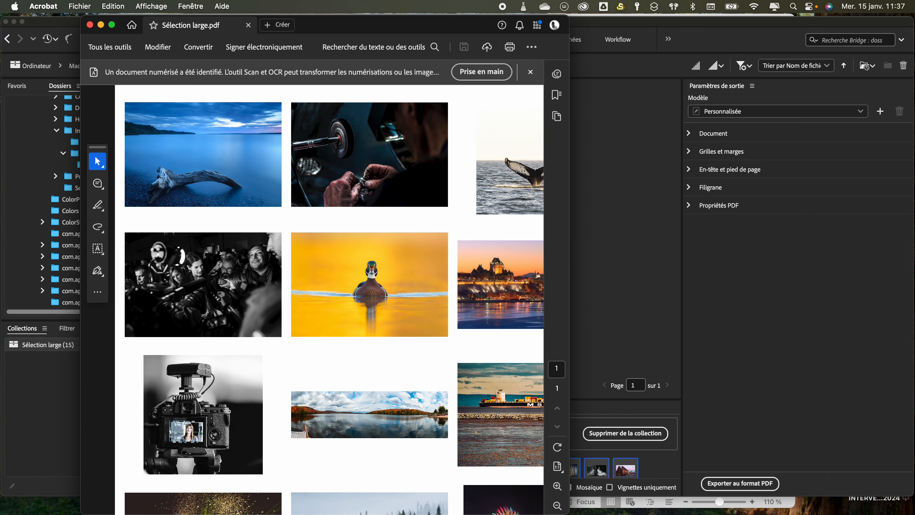
left_click_drag(571, 168, 696, 167)
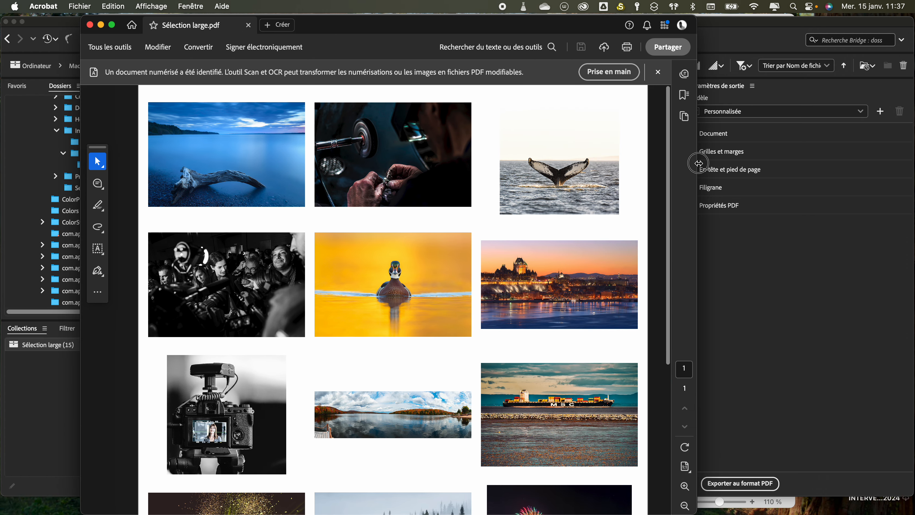
scroll(392, 196, "down", 3)
scroll(393, 195, "down", 4)
scroll(394, 198, "up", 8)
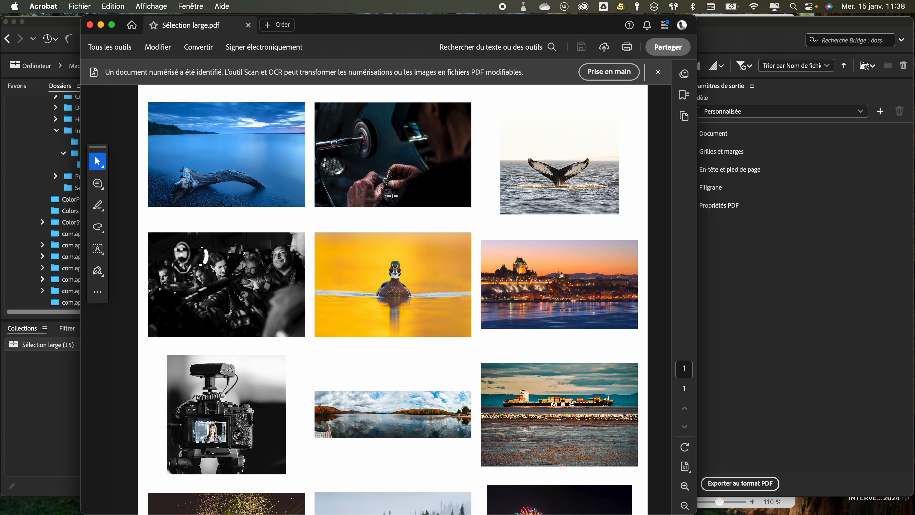
left_click(771, 325)
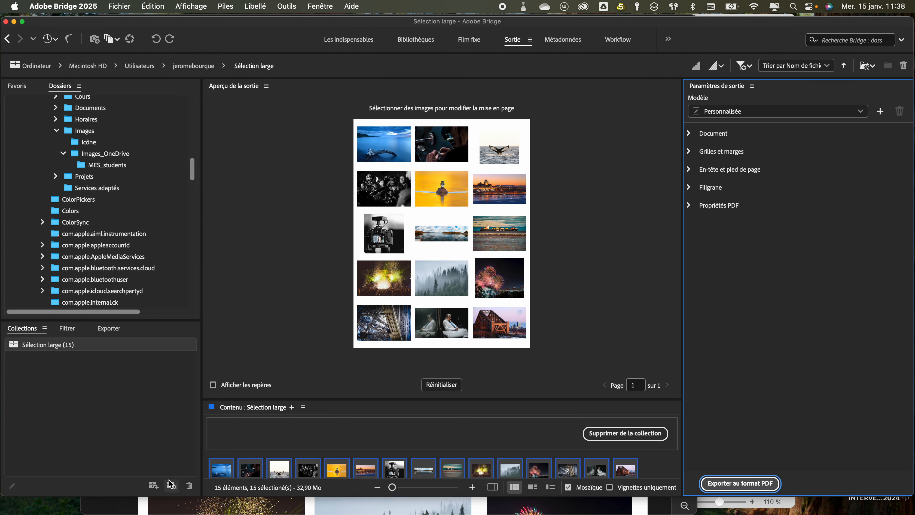
Create a collection named Sélection finale that includes the selected files, and enlarge the area showing its thumbnails
left_click(156, 486)
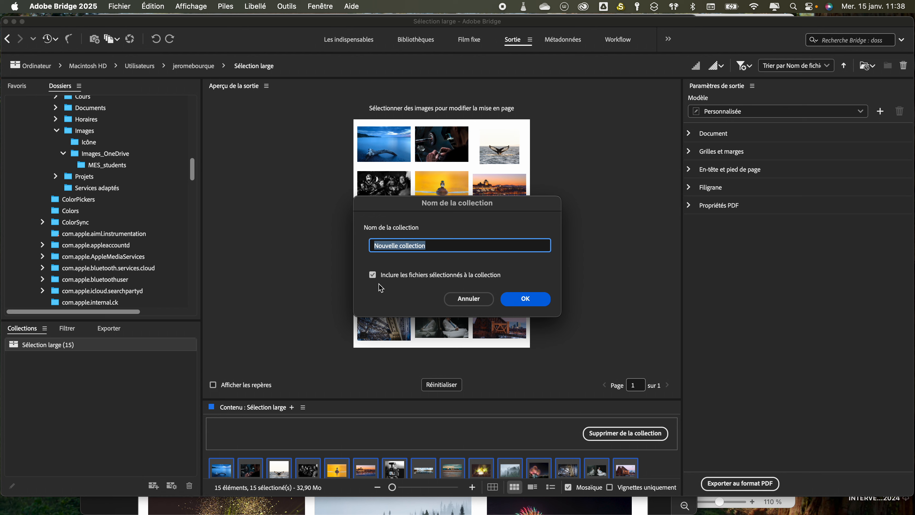
type("Sélection finale")
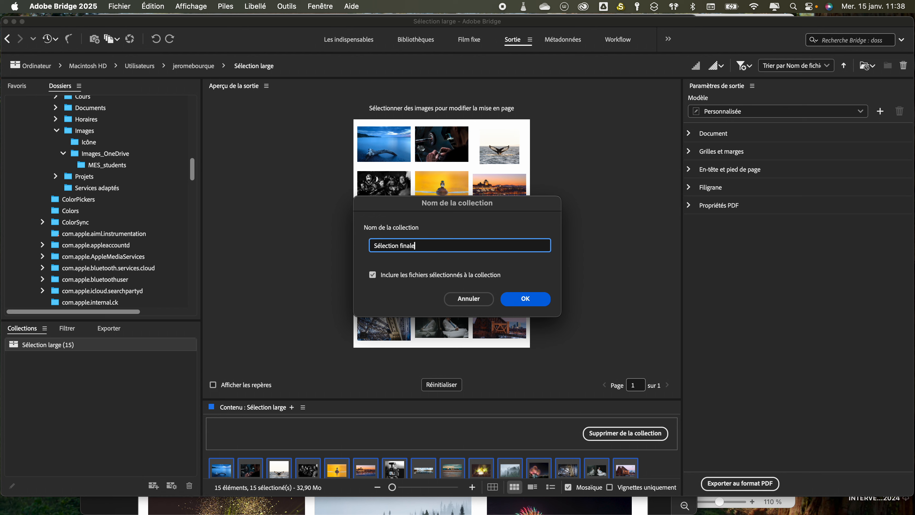
left_click(536, 302)
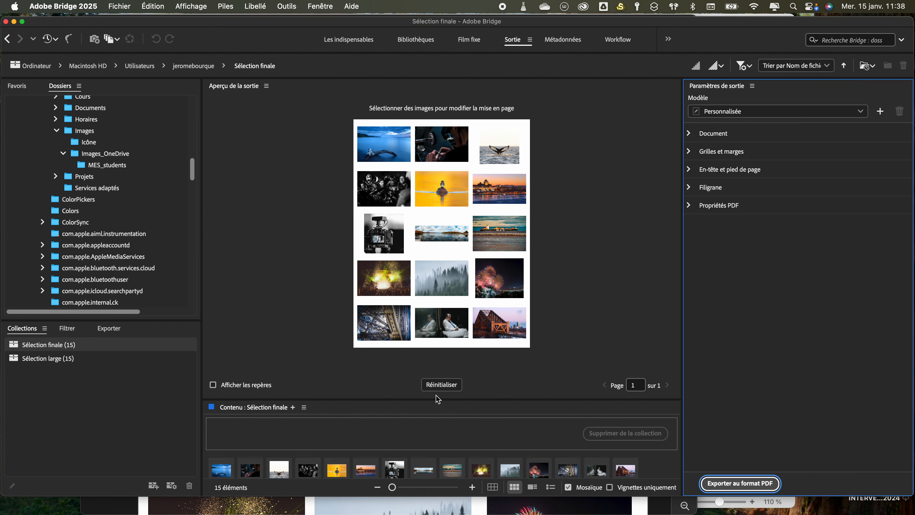
left_click_drag(438, 398, 433, 347)
left_click_drag(683, 350, 782, 342)
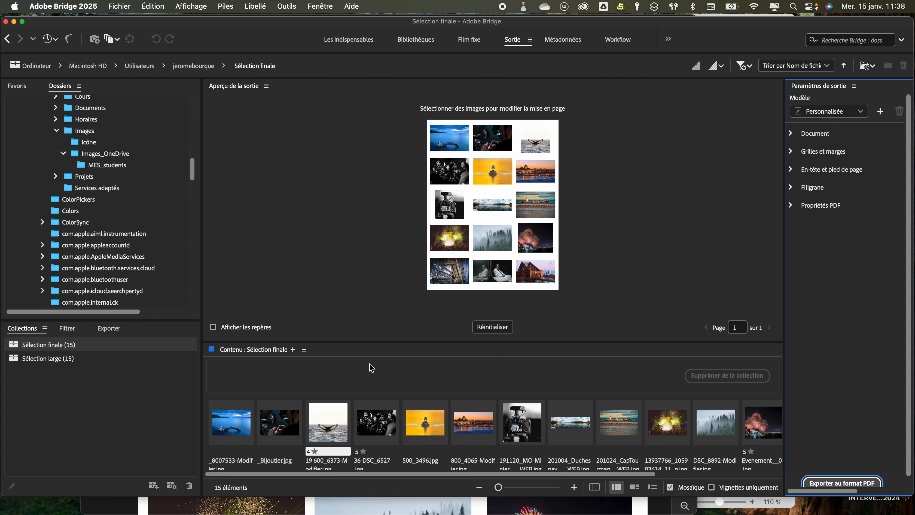
Mark the whale-tail photo in the Sélection finale collection as rejected (Refuser)
left_click(248, 427)
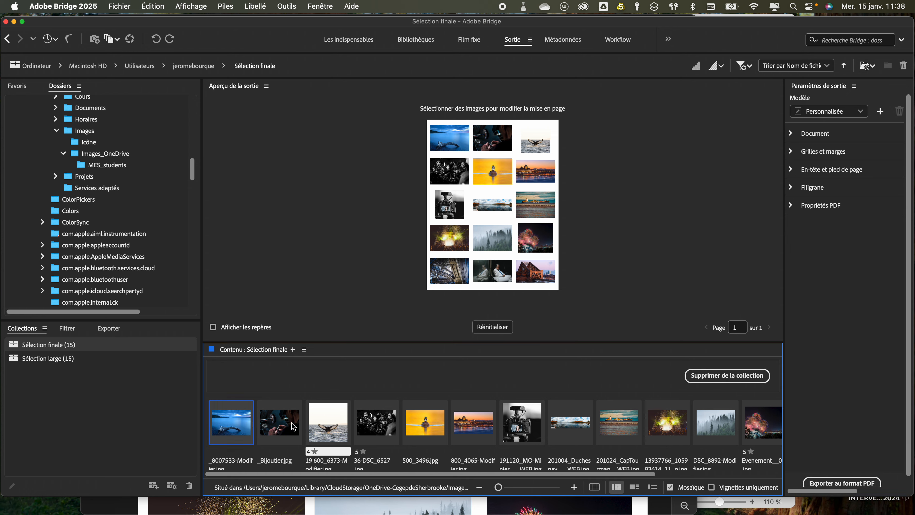
left_click(328, 427)
key("Delete")
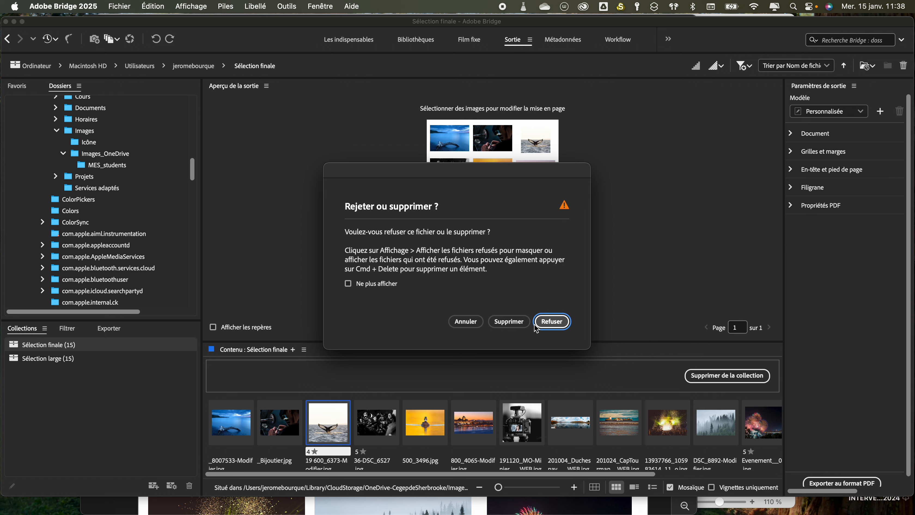
left_click(548, 322)
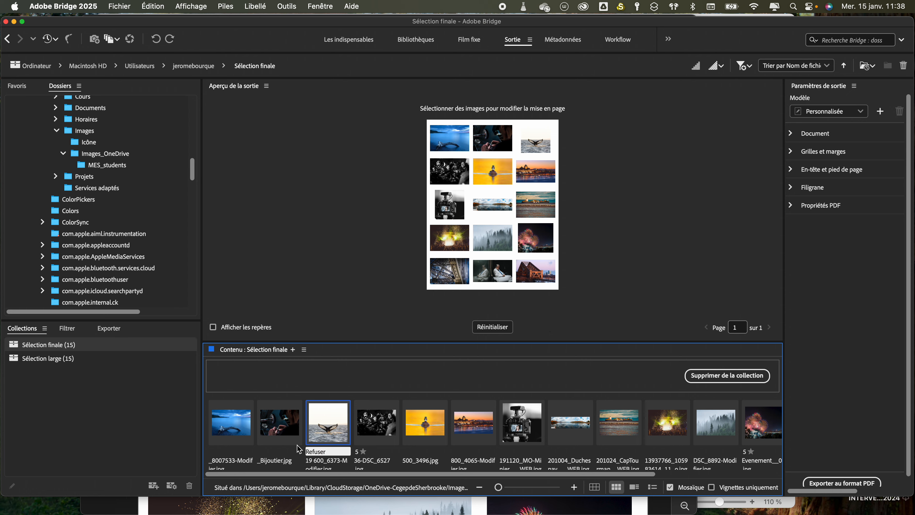
right_click(335, 435)
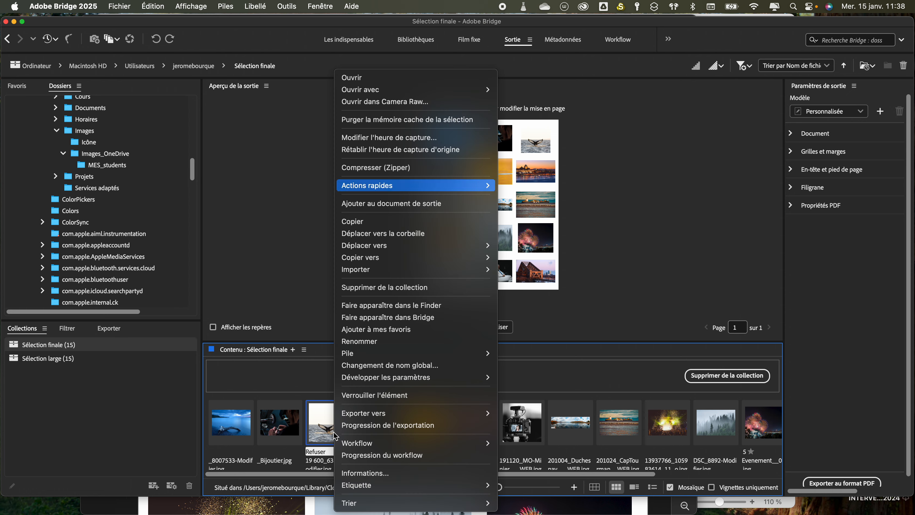
left_click(234, 254)
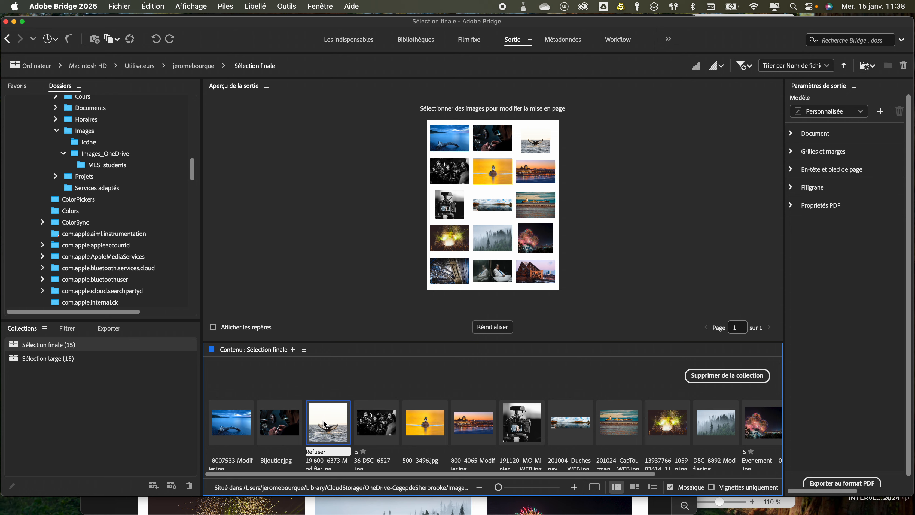
Delete the whale-tail photo file, moving it to the trash
key("BackSpace")
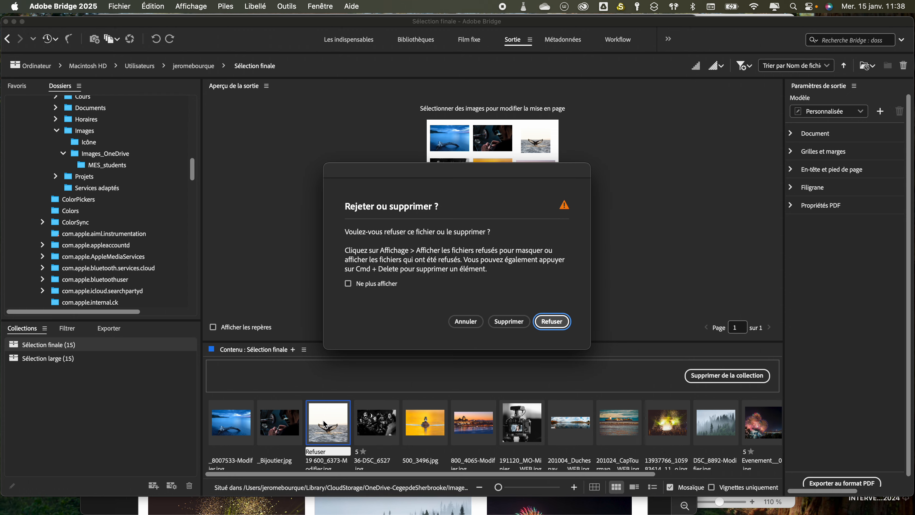
left_click(509, 321)
left_click(542, 310)
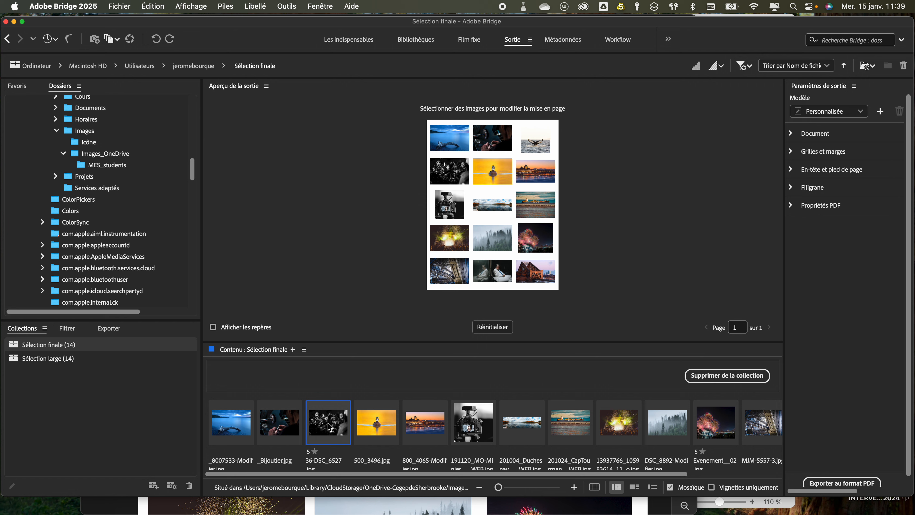
Delete the black-and-white crowd, yellow duck, illuminated Québec skyline and lake panorama photos, moving the files to the trash
left_click(387, 428, "super")
left_click(435, 429, "super")
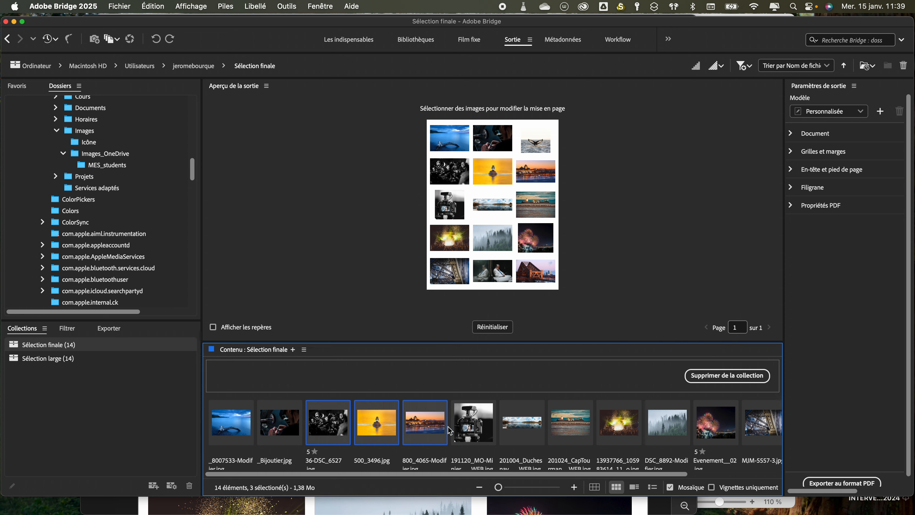
left_click(516, 426, "super")
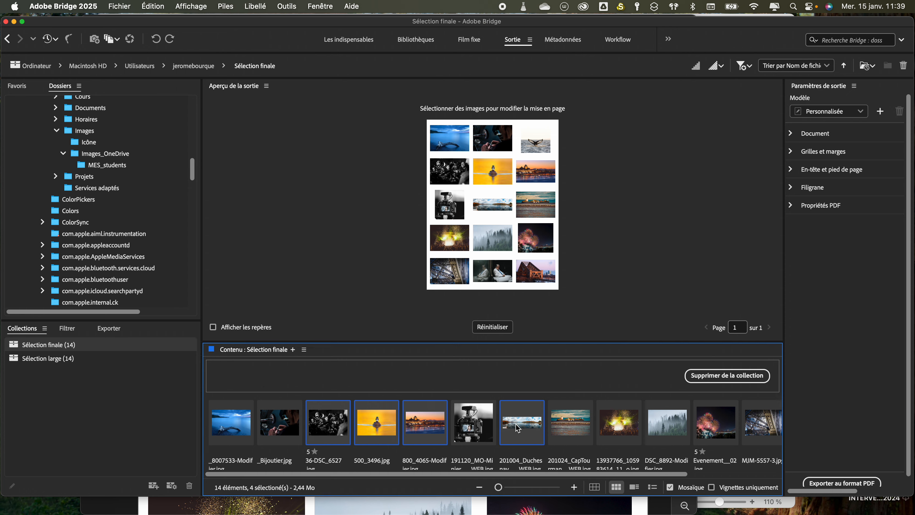
key("Delete")
left_click(507, 323)
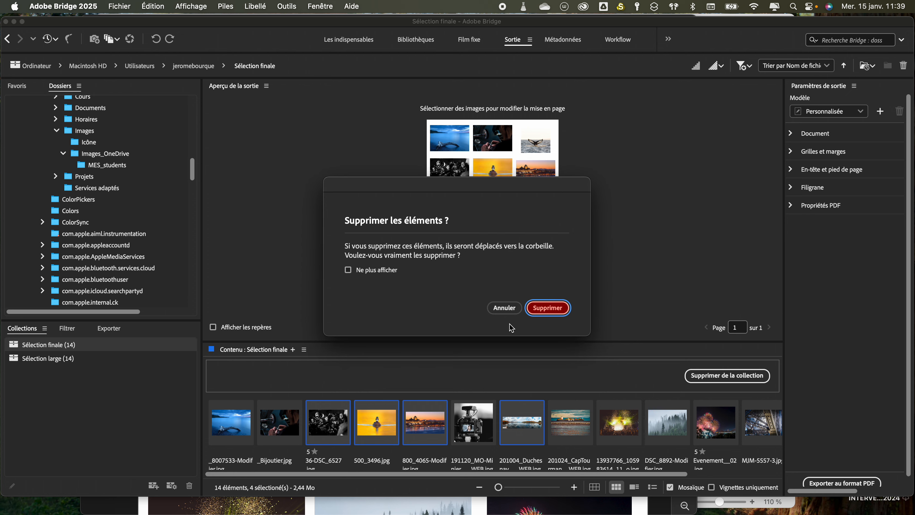
left_click(558, 311)
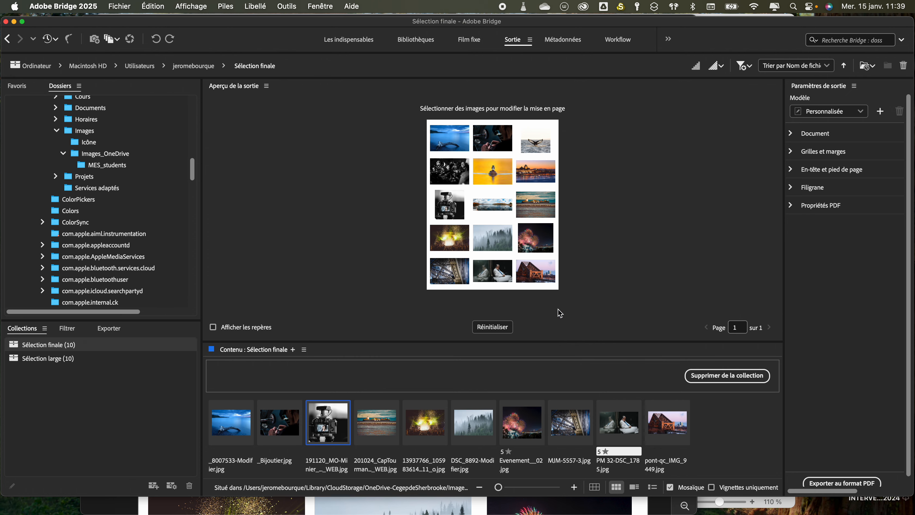
Clear the contact sheet and remove the cargo ship, MJM-5557-3.jpg and PM 32-DSC_1785.jpg photos from the Sélection finale collection
left_click(499, 326)
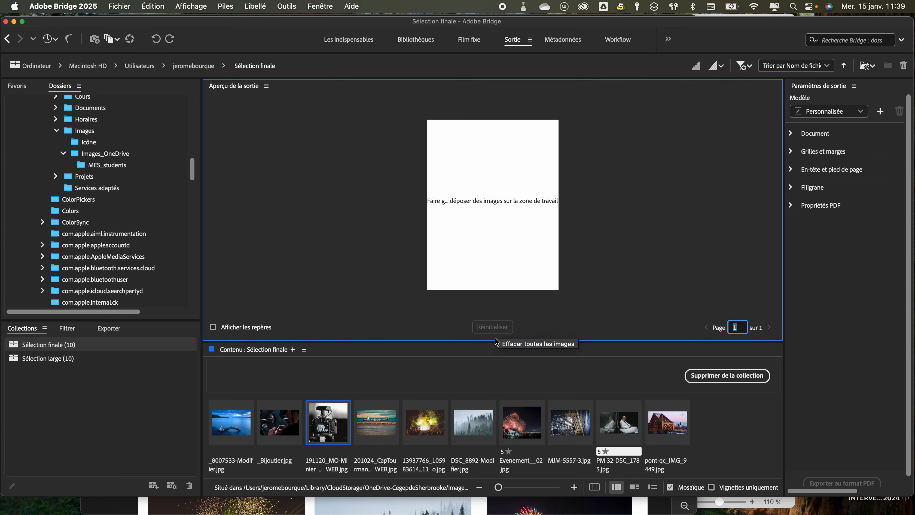
left_click(383, 424)
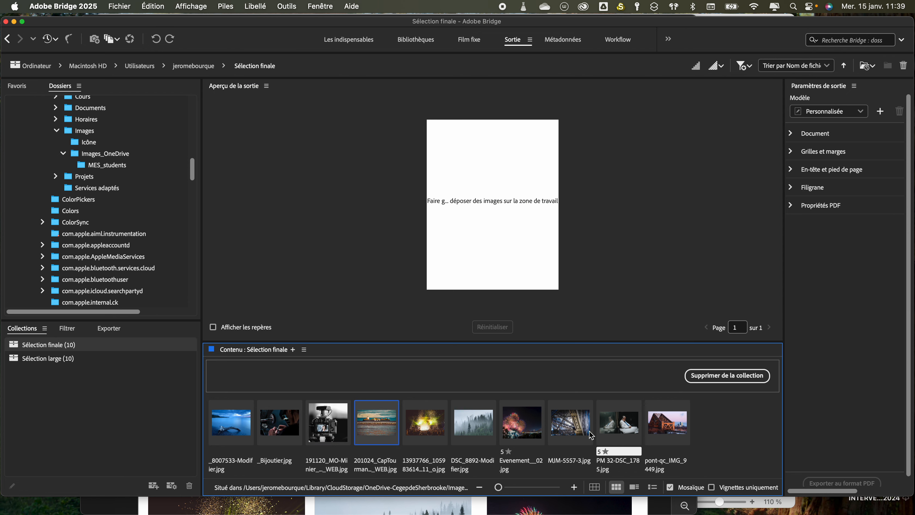
left_click(567, 429, "super")
left_click(627, 428, "super")
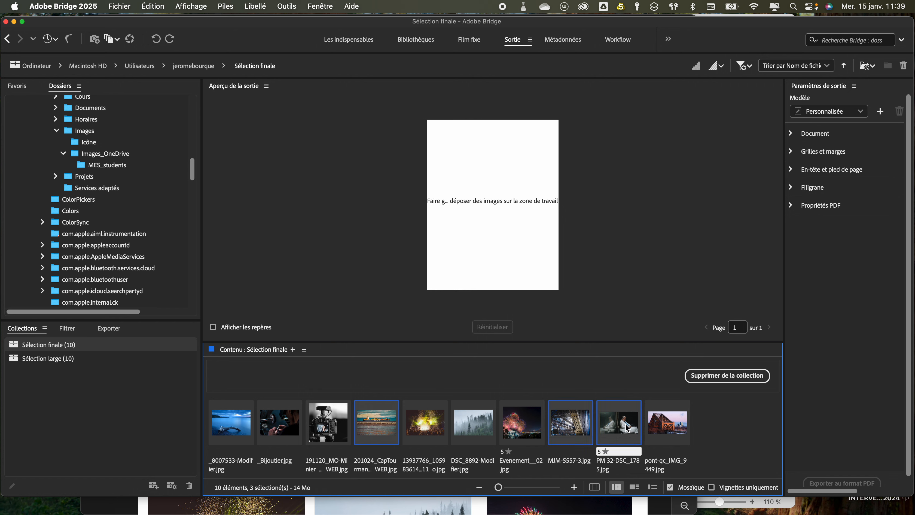
left_click(751, 377)
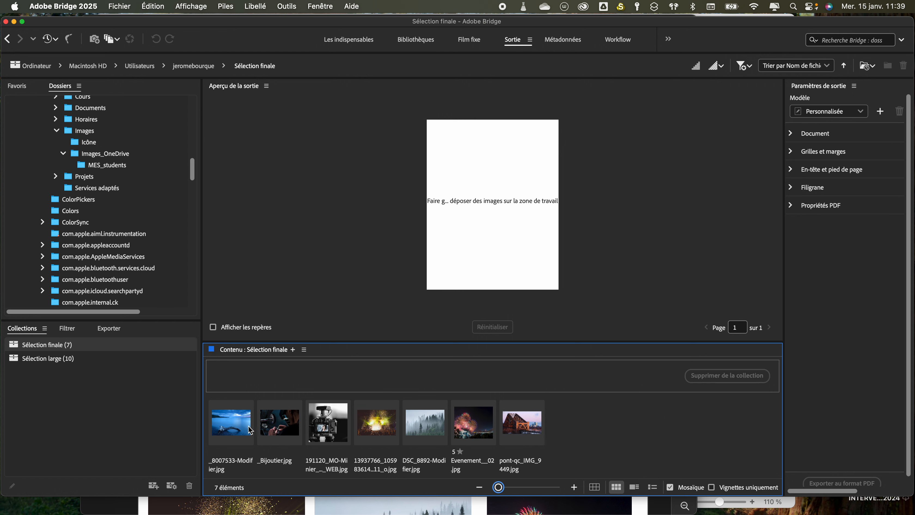
Place all remaining images of the Sélection finale collection onto the empty contact sheet page
left_click(240, 426)
left_click(507, 438, "shift")
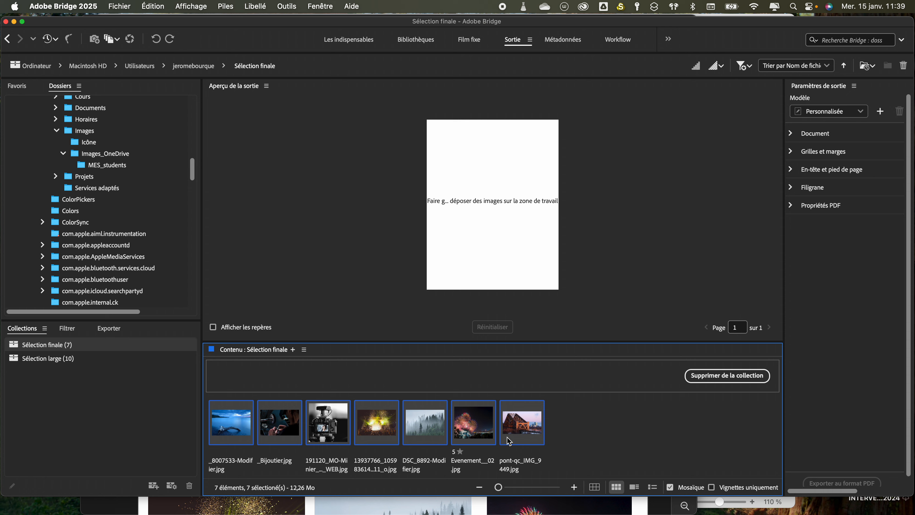
left_click_drag(515, 433, 513, 287)
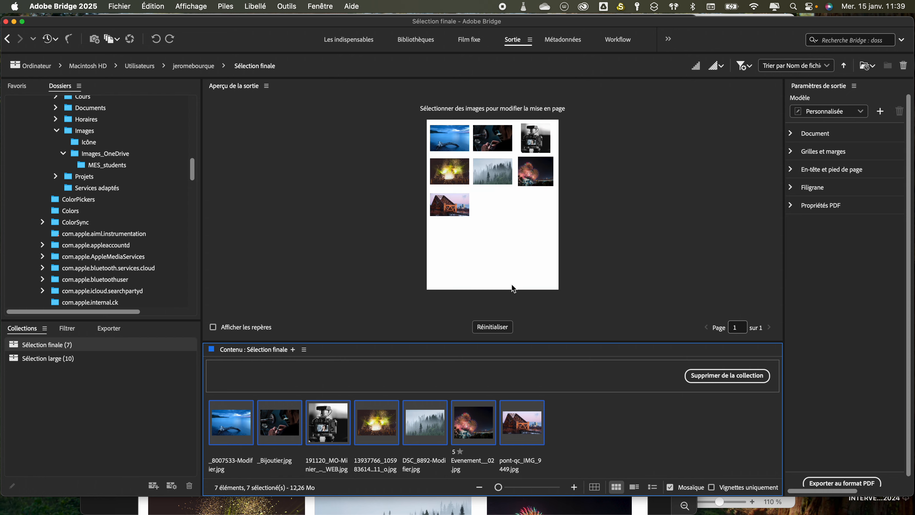
Set the contact sheet grid to 2 columns and 4 rows, widening the output settings to reach the values
left_click(791, 151)
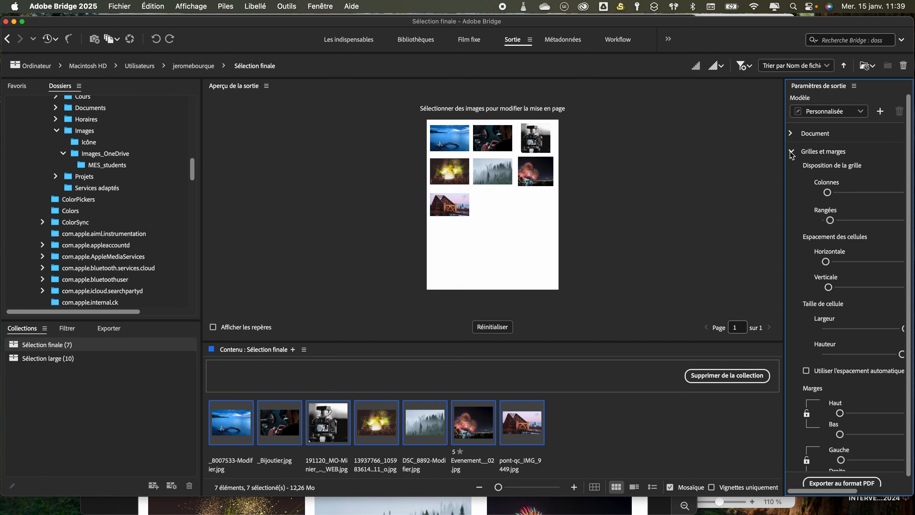
left_click_drag(783, 155, 718, 155)
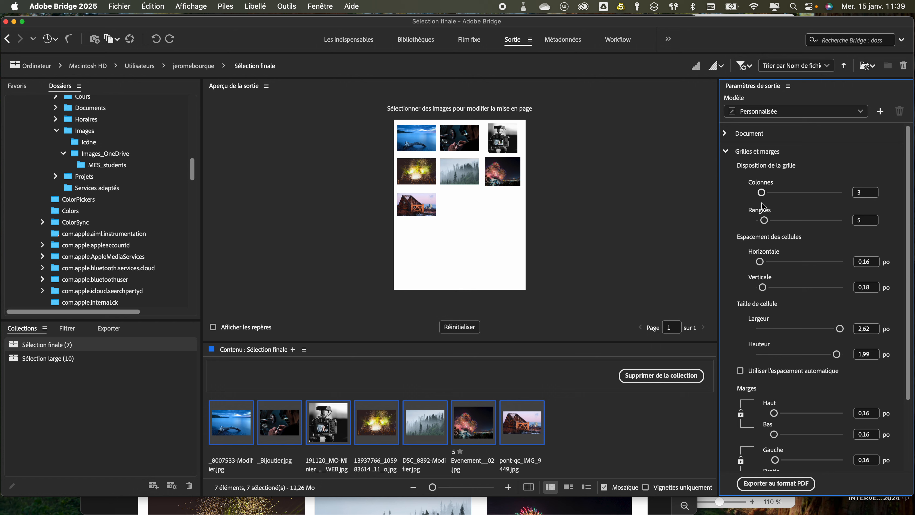
left_click(764, 220)
left_click_drag(764, 220, 760, 194)
left_click(761, 192)
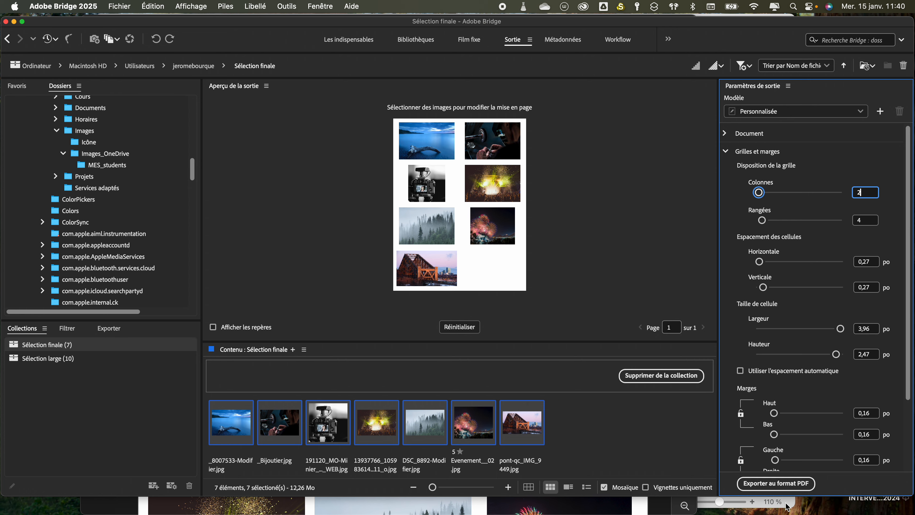
Export the contact sheet as a PDF named Sélection finale in the Bureau folder
left_click(772, 484)
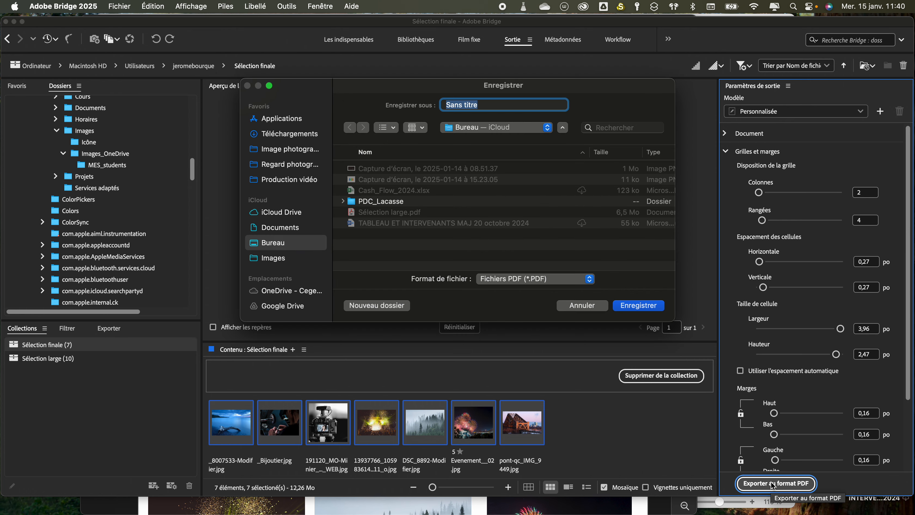
type("Sélection finale")
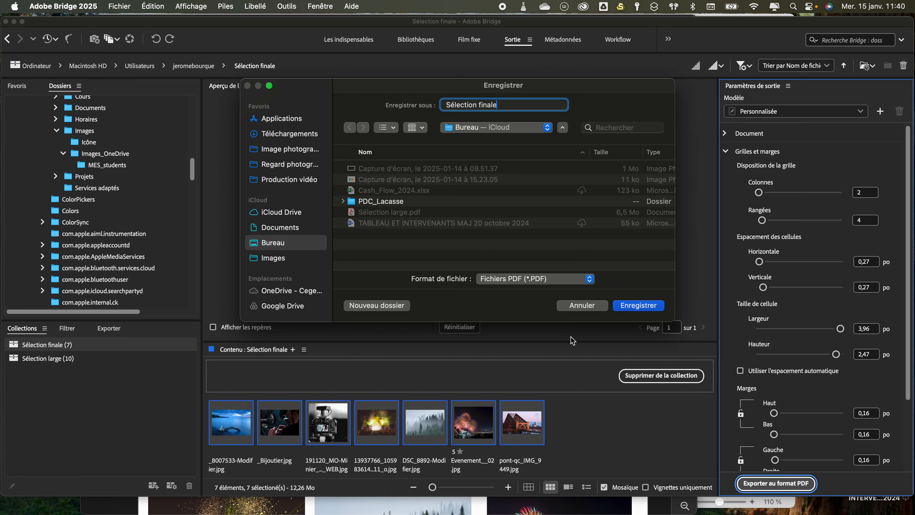
left_click(641, 307)
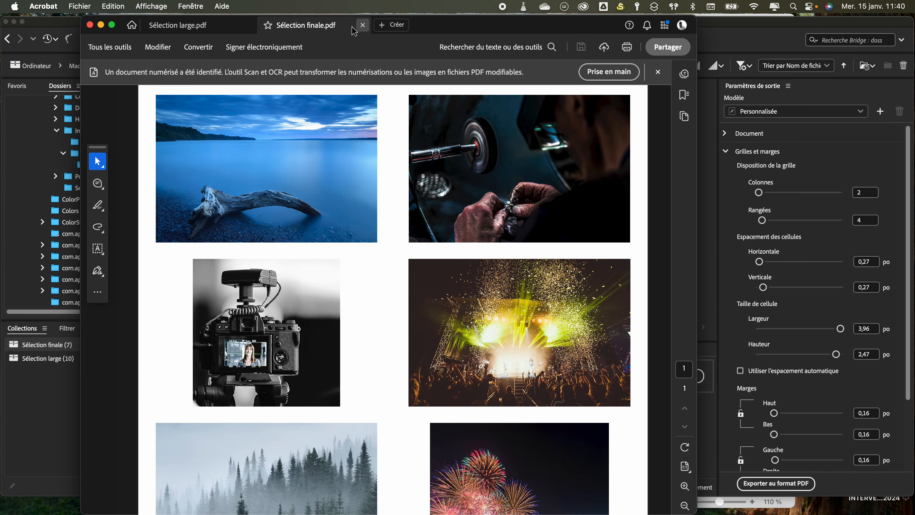
Close both contact sheet PDFs and the Acrobat window, and minimize Bridge to get to the blank Word document
left_click(363, 25)
left_click(248, 25)
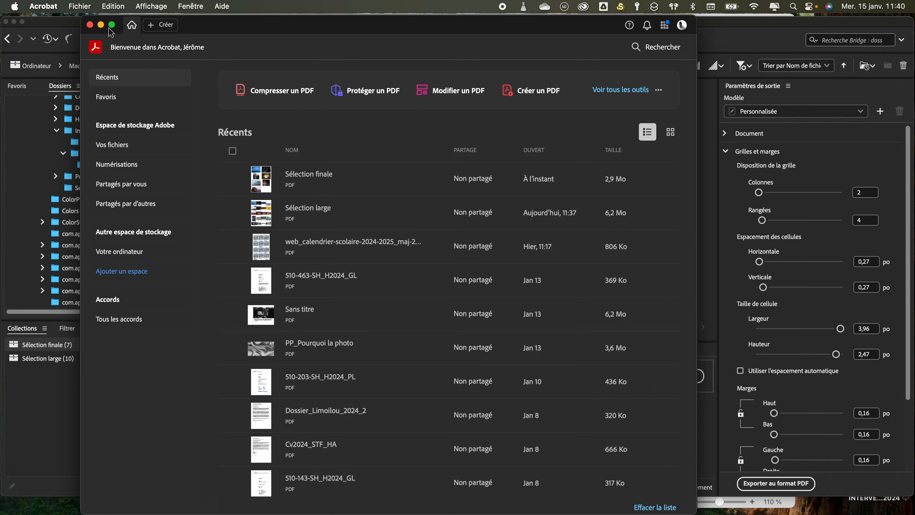
left_click(89, 24)
left_click(13, 22)
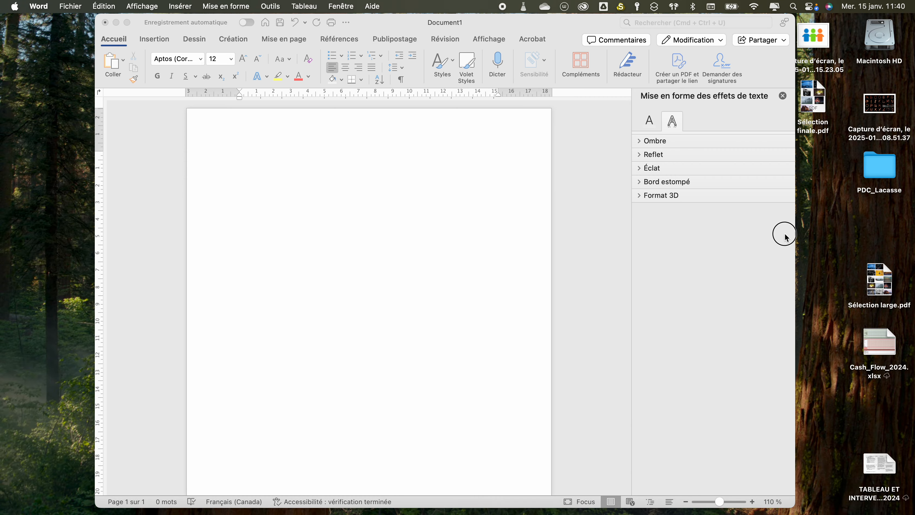
Narrow the Word window to uncover the desktop files and insert Sélection large.pdf into the blank document
left_click(795, 231)
left_click_drag(794, 231, 763, 233)
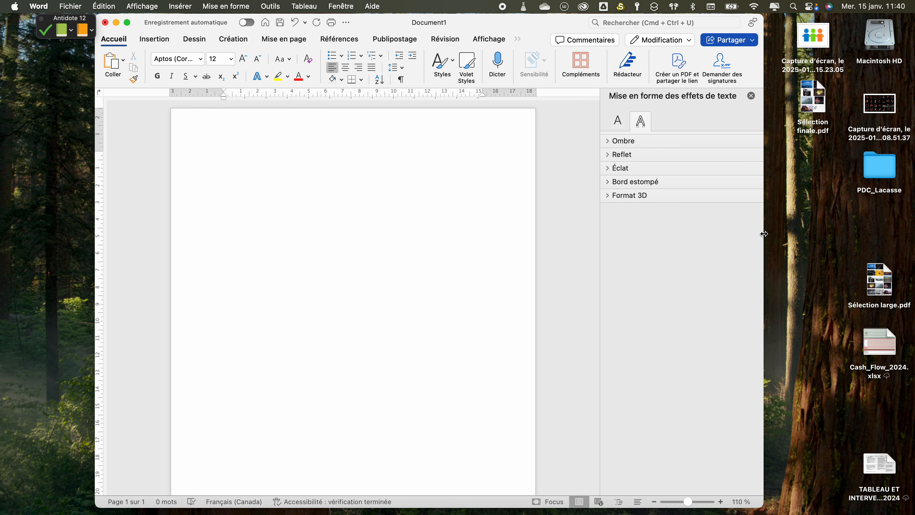
left_click_drag(881, 289, 338, 262)
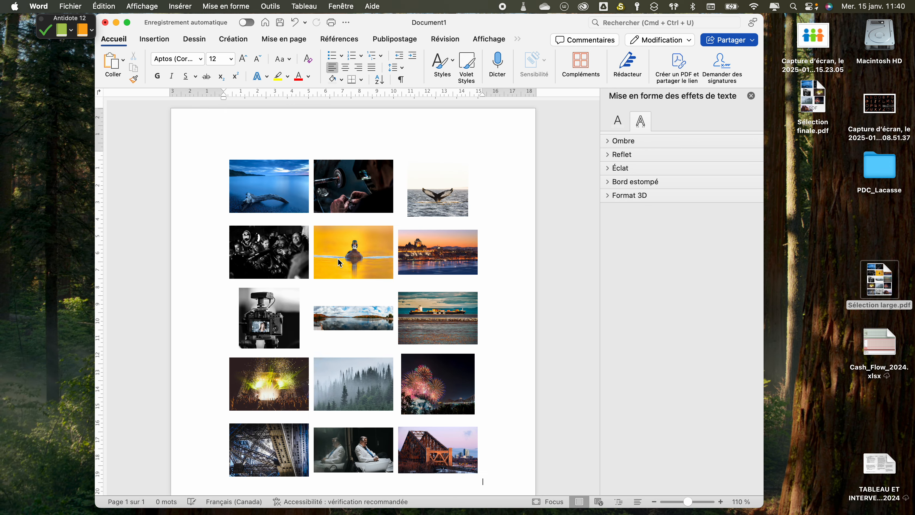
Insert Sélection finale.pdf from the desktop below the first contact sheet, on the second page
scroll(393, 257, "down", 3)
scroll(516, 439, "up", 1)
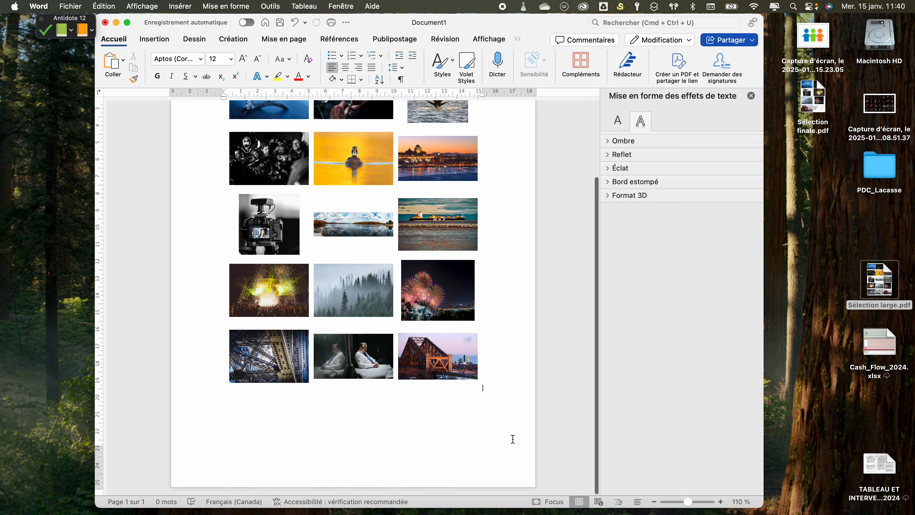
scroll(513, 439, "down", 3)
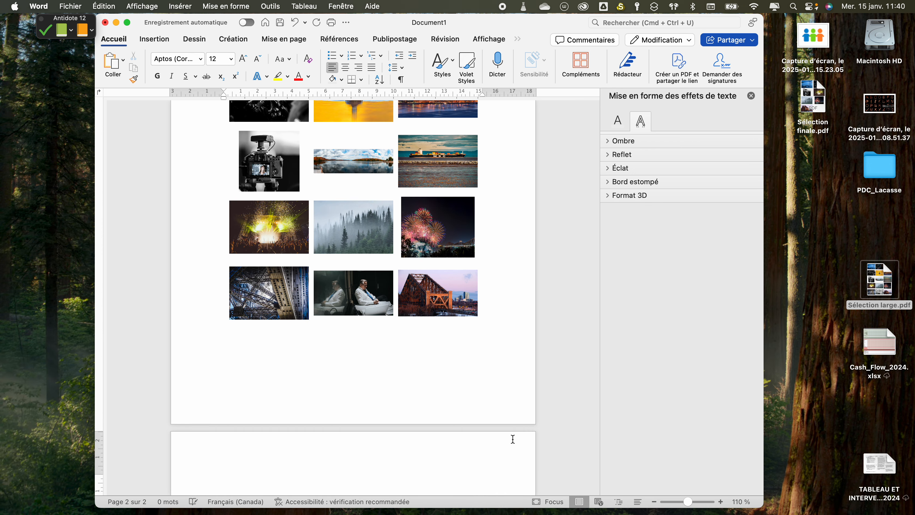
left_click_drag(811, 101, 387, 474)
Enlarge the Sélection large contact sheet on the first page to about 21.59 cm high and 16.69 cm wide
scroll(453, 399, "up", 15)
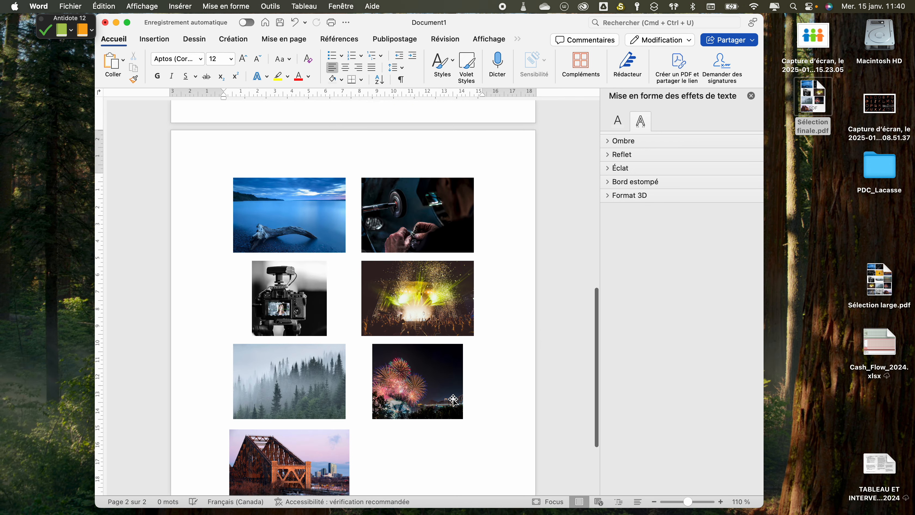
left_click(403, 333)
left_click_drag(486, 135, 491, 134)
left_click_drag(491, 481, 500, 485)
scroll(450, 341, "down", 5)
scroll(449, 340, "down", 4)
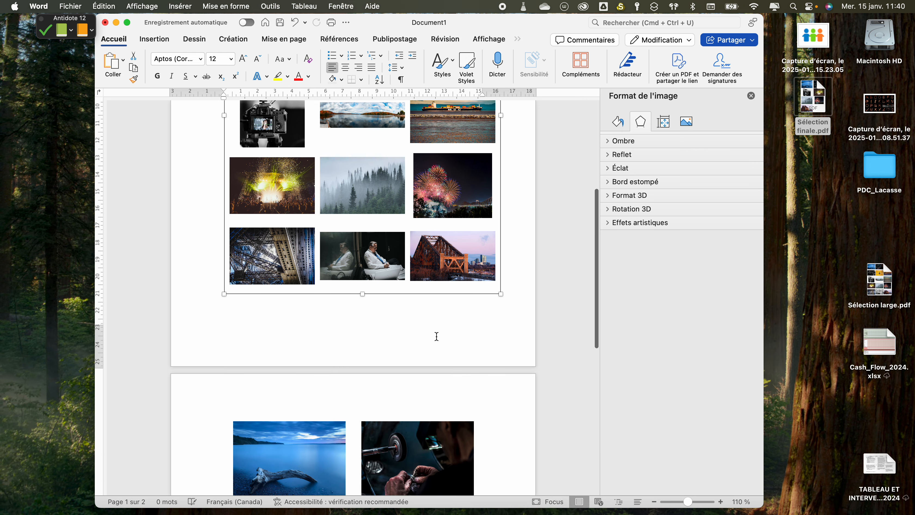
left_click_drag(223, 296, 222, 294)
left_click(298, 243)
Select the Sélection finale contact sheet on the second page and review its full layout
scroll(443, 313, "down", 15)
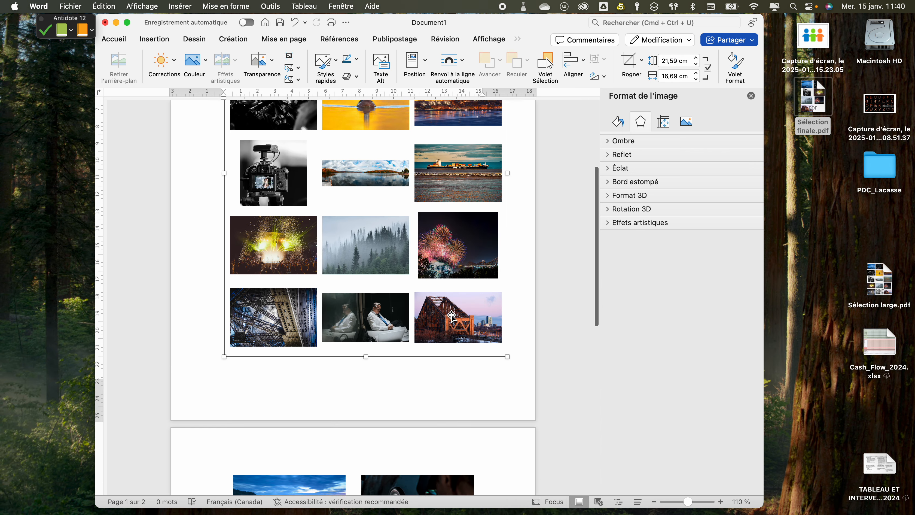
left_click(452, 316)
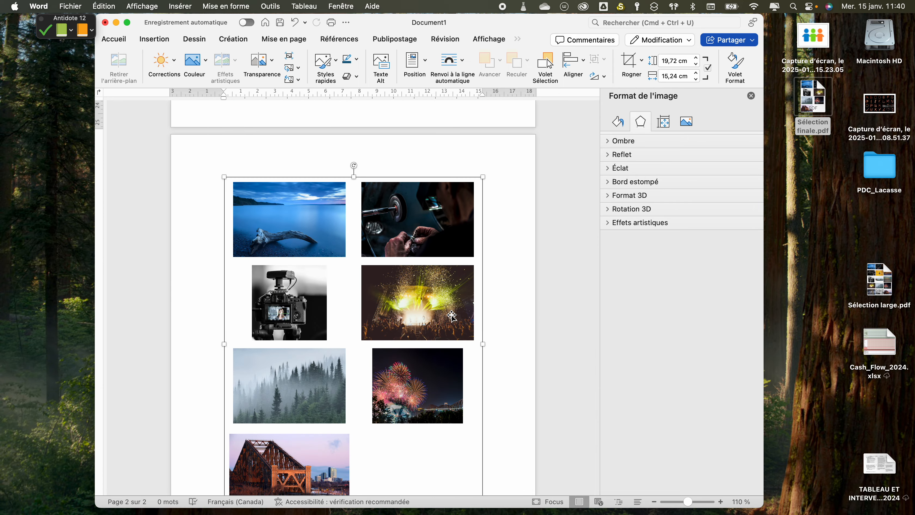
scroll(451, 316, "down", 3)
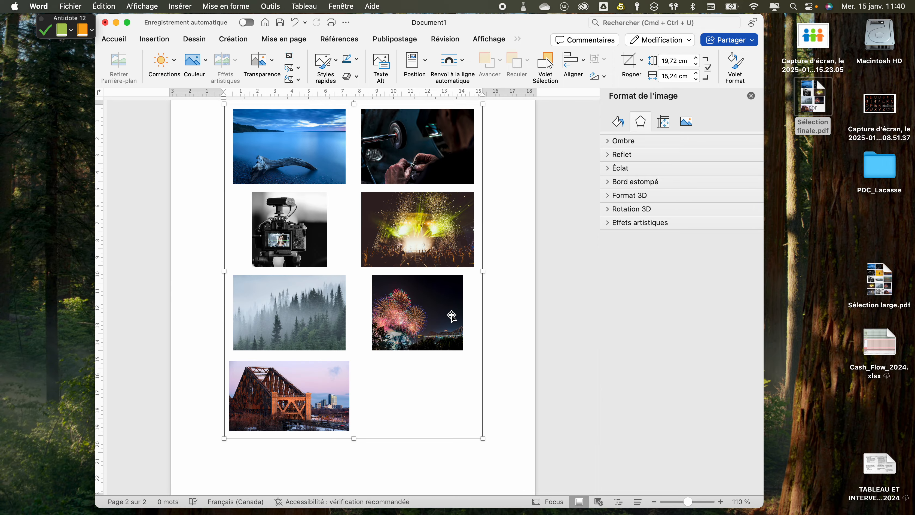